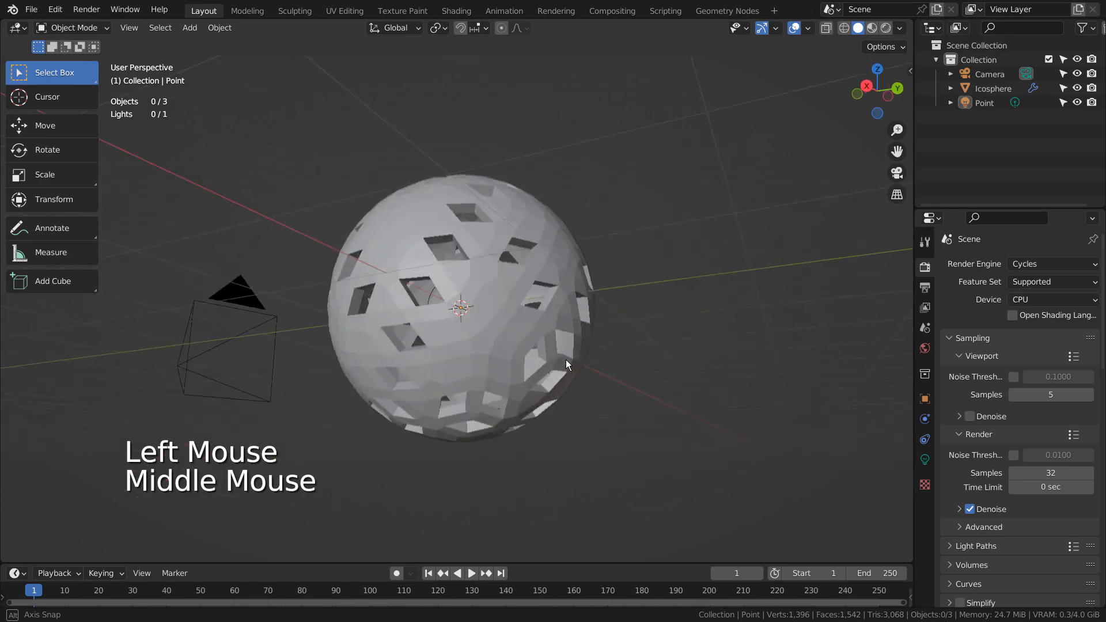
Preview the perforated sphere through the camera in rendered shading and return to solid shading.
key(KP_0)
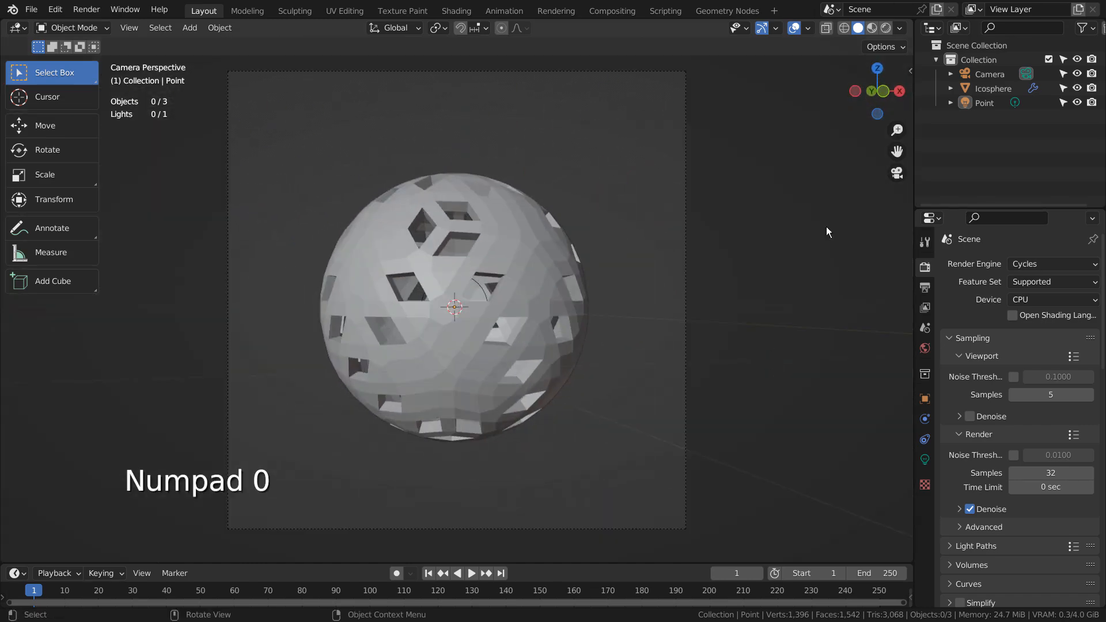
click(885, 28)
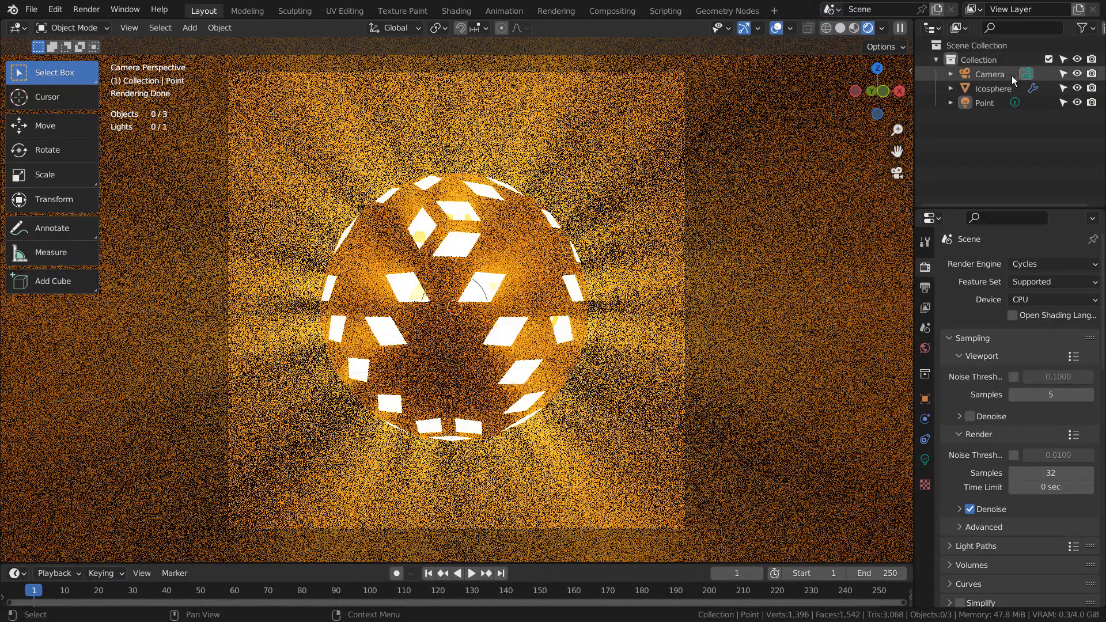
click(988, 89)
click(839, 28)
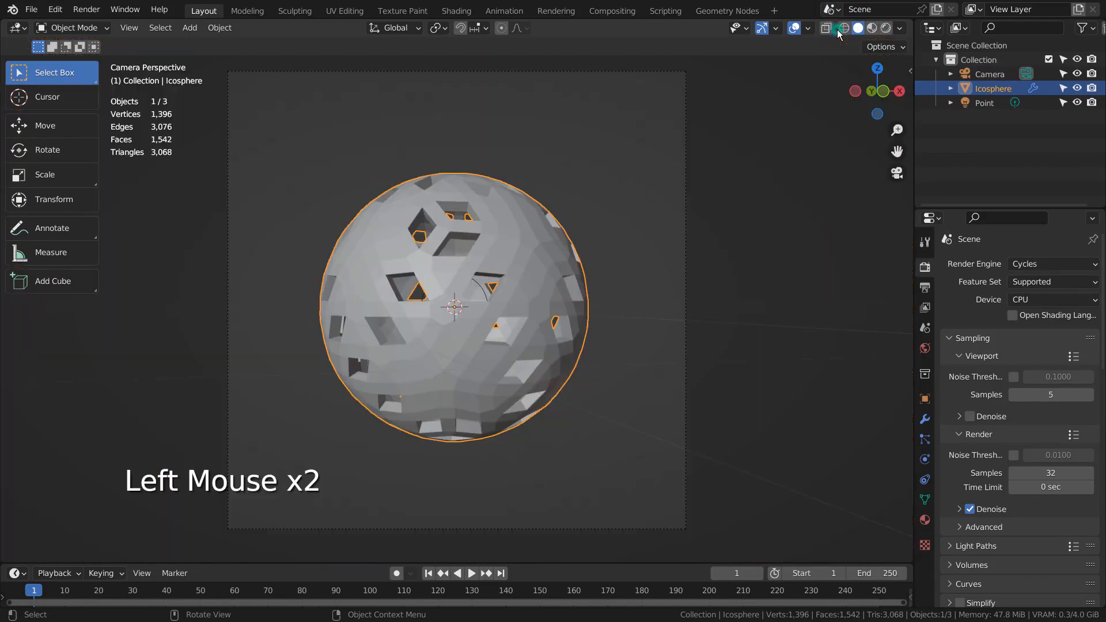
middle_drag(641, 273, 520, 320)
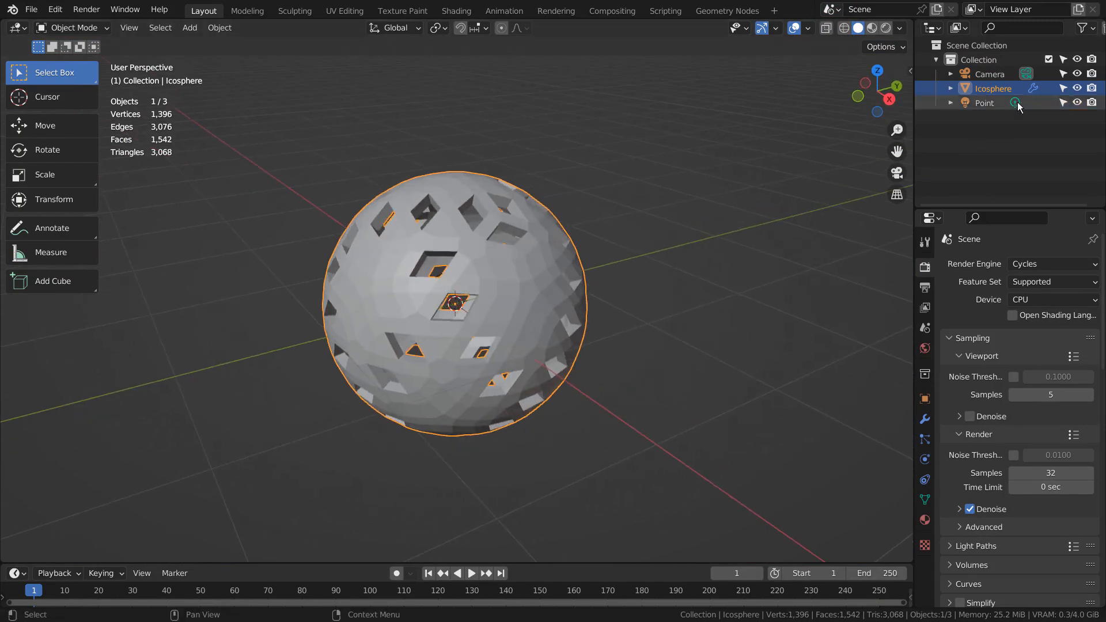
Compare the perforated icosphere with its Solidify modifier shown and hidden in the viewport.
click(925, 420)
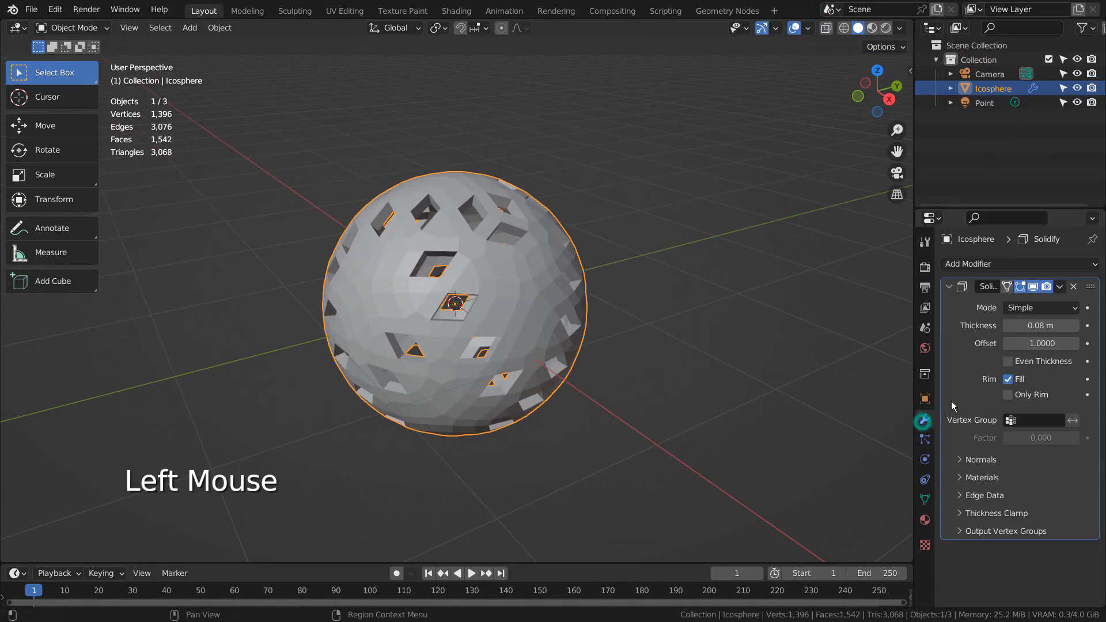
click(1032, 288)
click(1031, 287)
click(1031, 288)
click(1031, 288)
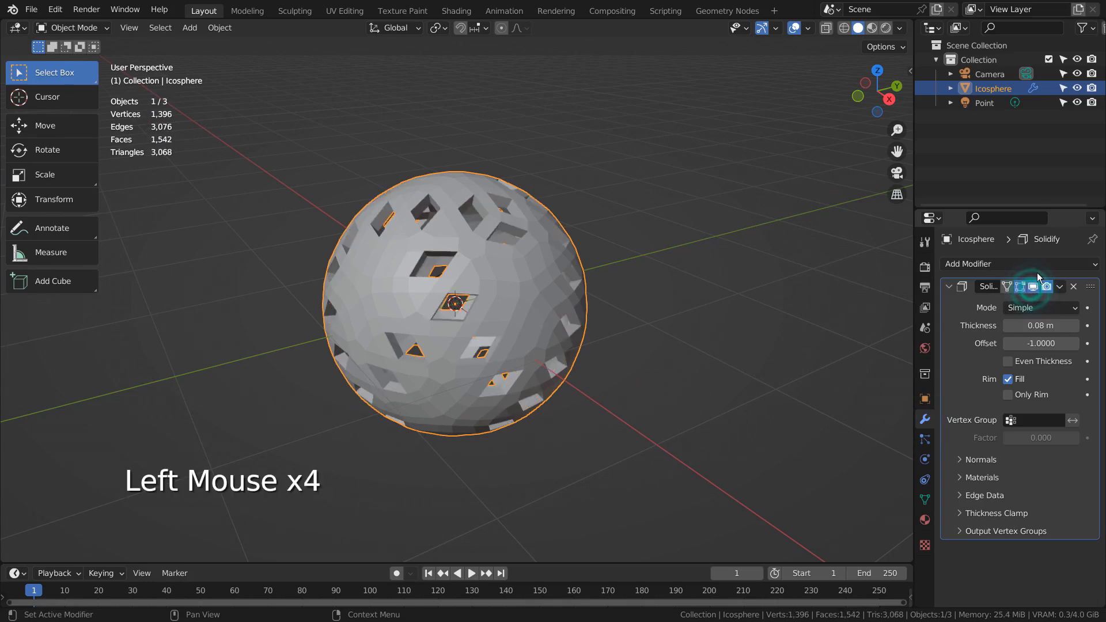
Inspect the point light inside the sphere and hide both the light and the existing icosphere.
click(983, 104)
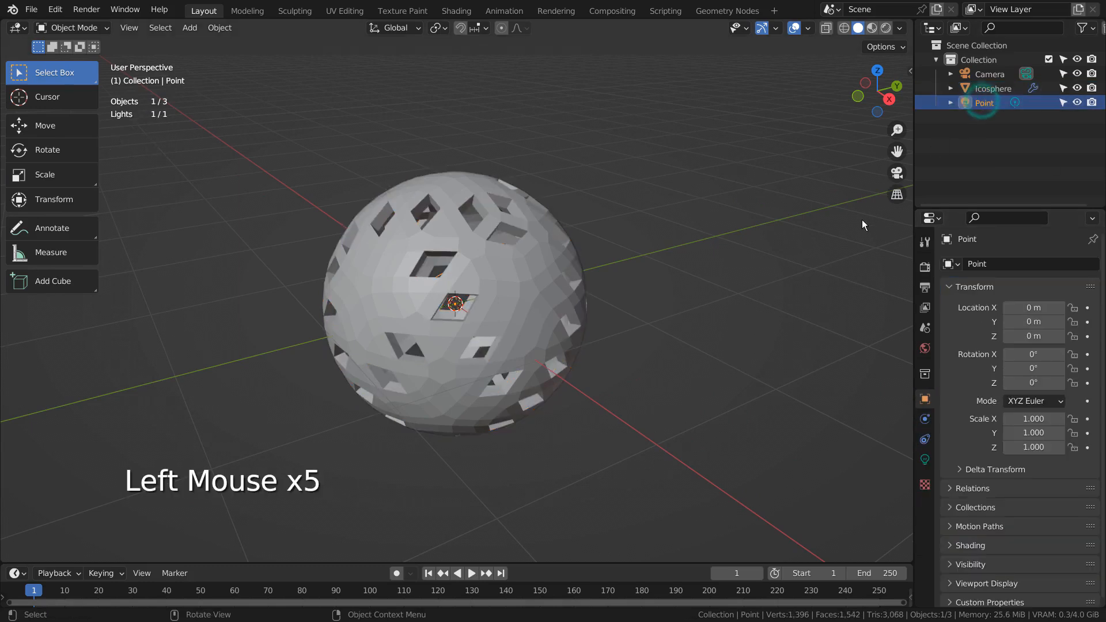
scroll(403, 319, up, 4)
middle_drag(403, 319, 471, 289)
scroll(471, 289, down, 2)
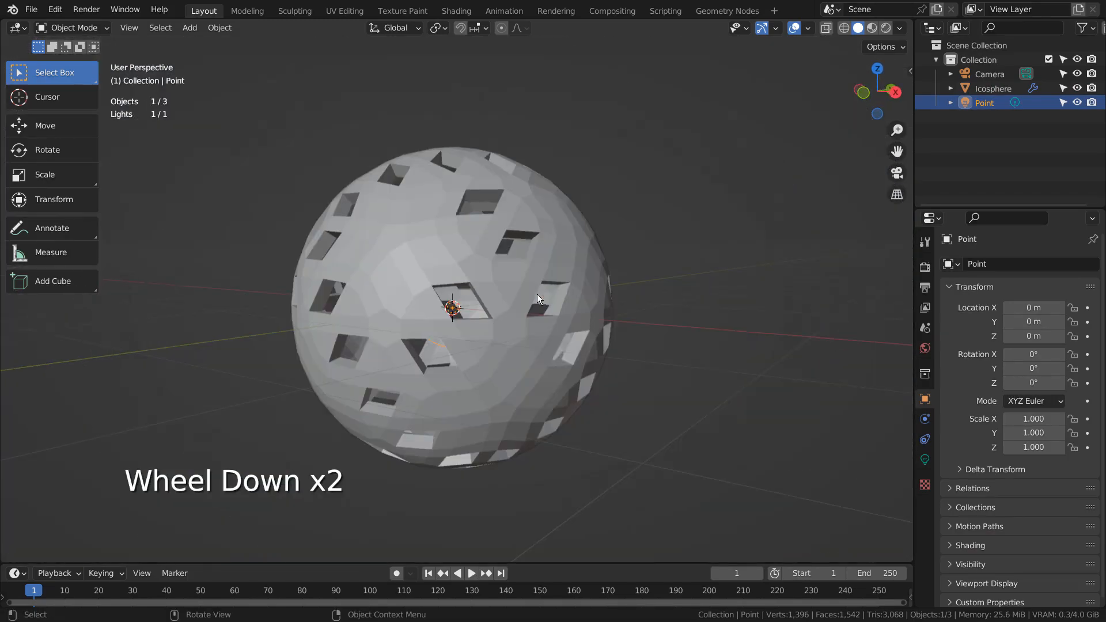
shift+click(992, 88)
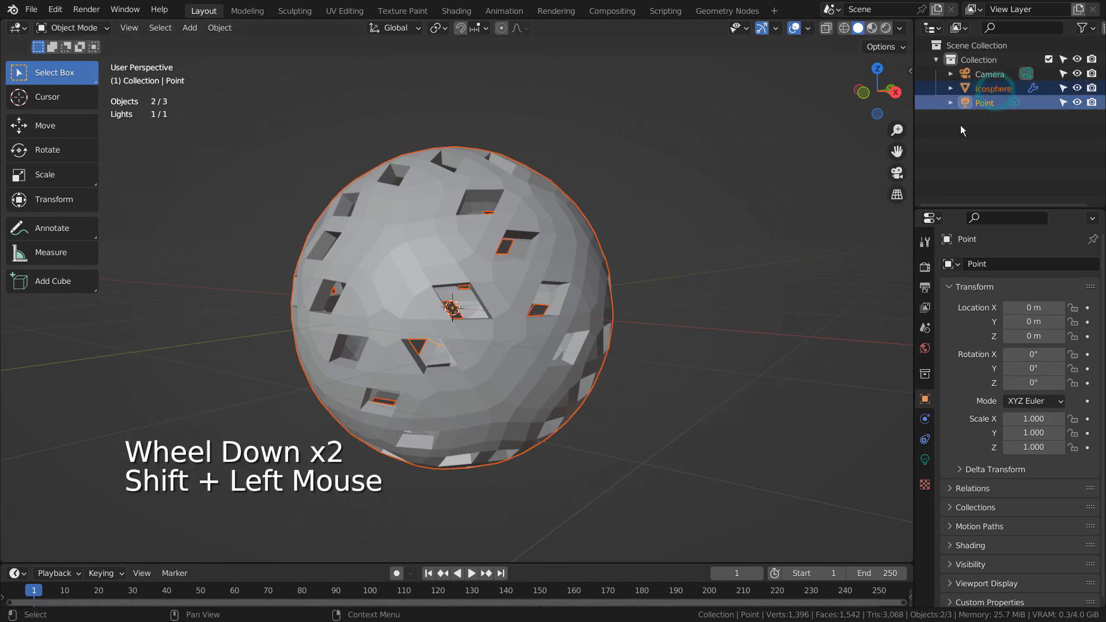
key(h)
Add a new ico sphere and subdivide its whole mesh with one cut in Edit Mode.
key(shift+a)
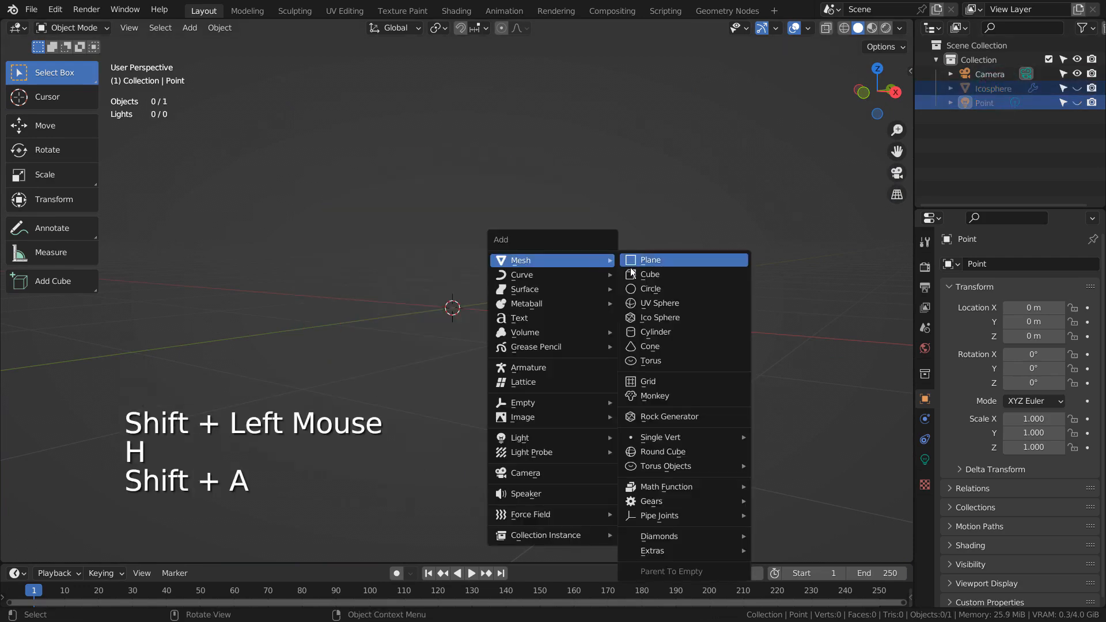
click(655, 320)
middle_drag(498, 361, 533, 354)
key(Tab)
right_click(562, 324)
click(562, 325)
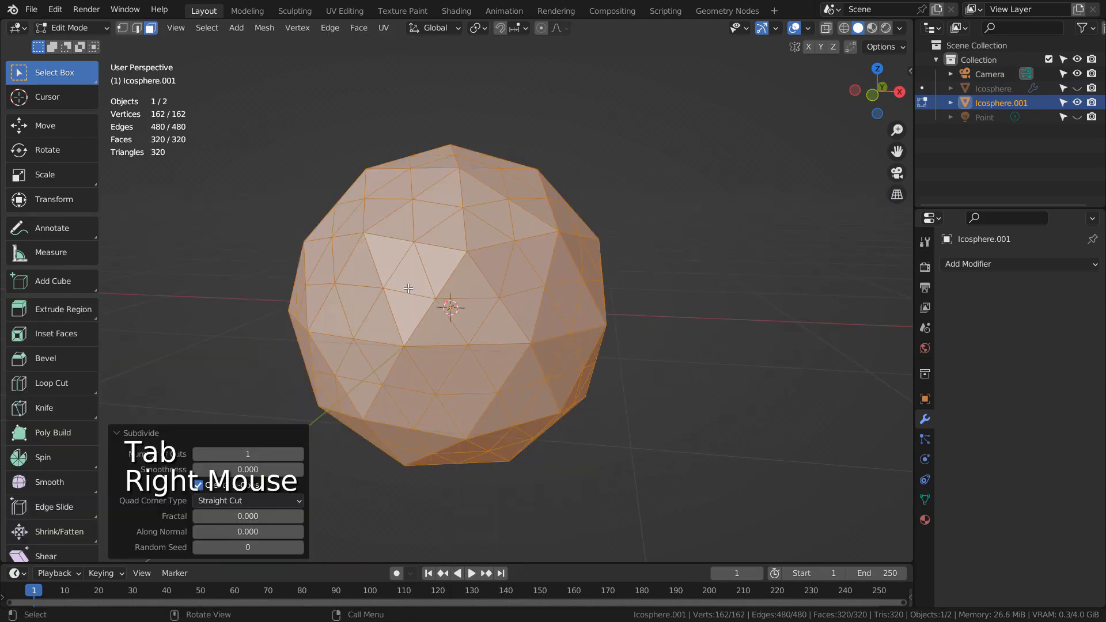
Try to select the faces whose area is similar to two adjacent triangles on the sphere.
key(3)
click(412, 283)
shift+click(415, 313)
key(shift+g)
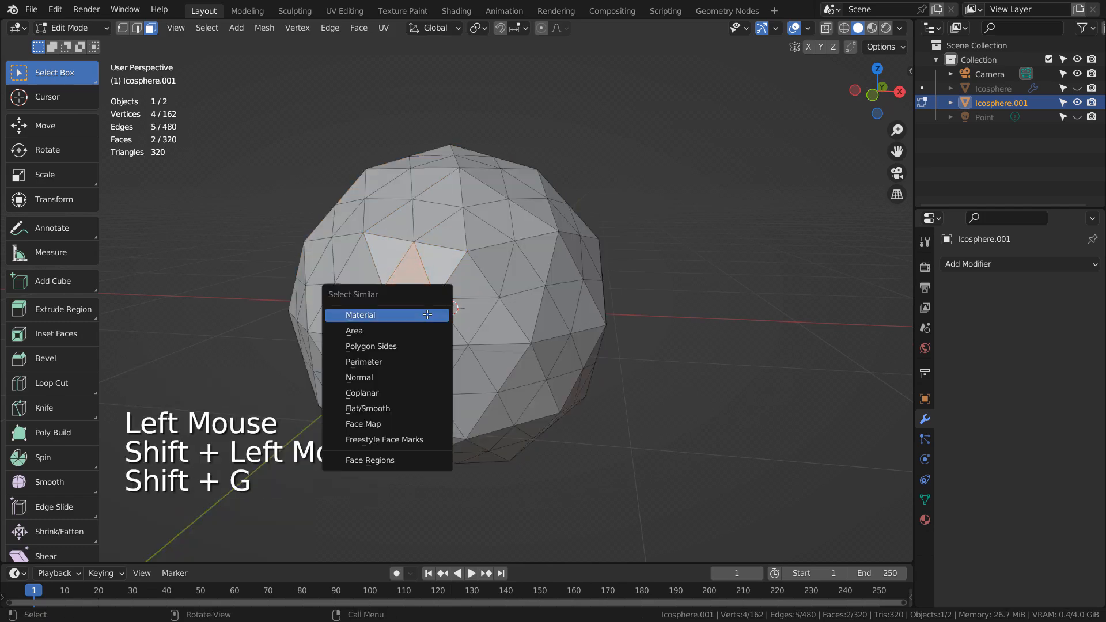
click(425, 331)
Select only two adjacent triangular faces on the front of the new sphere.
click(417, 284)
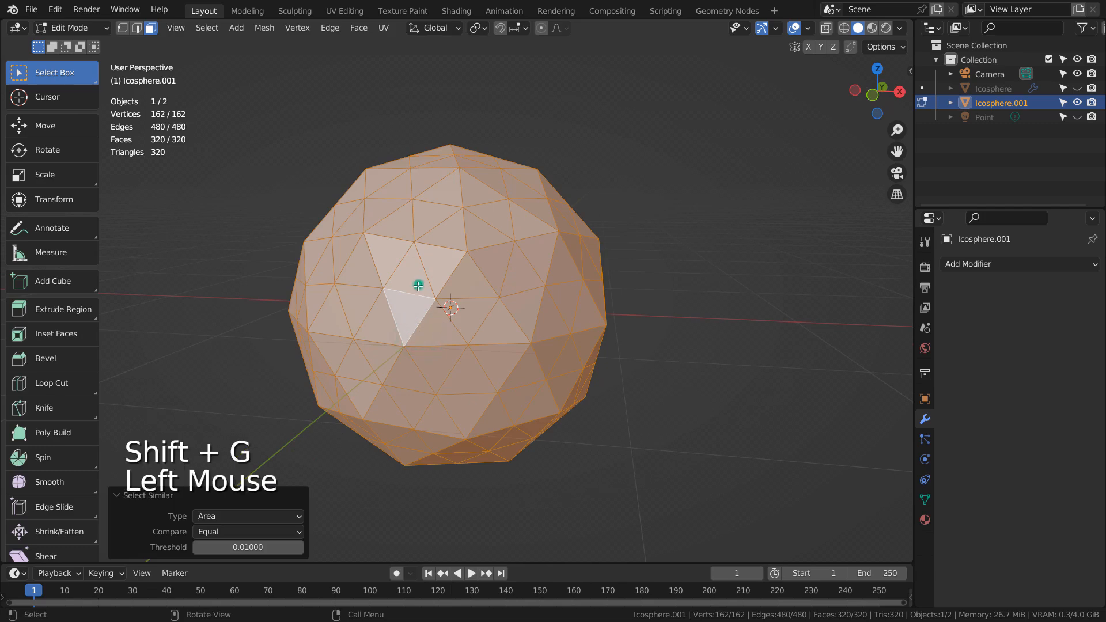
shift+click(412, 301)
shift+click(412, 306)
Try to extend the selection to faces with similar Freestyle face marks and undo it.
key(shift+g)
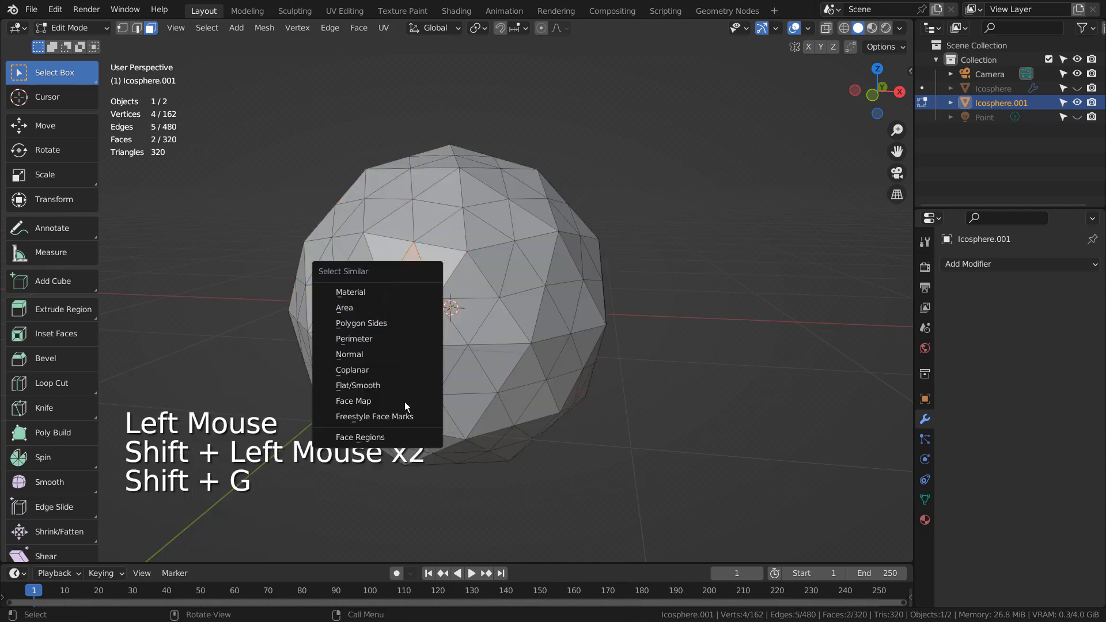
click(403, 416)
key(ctrl+z)
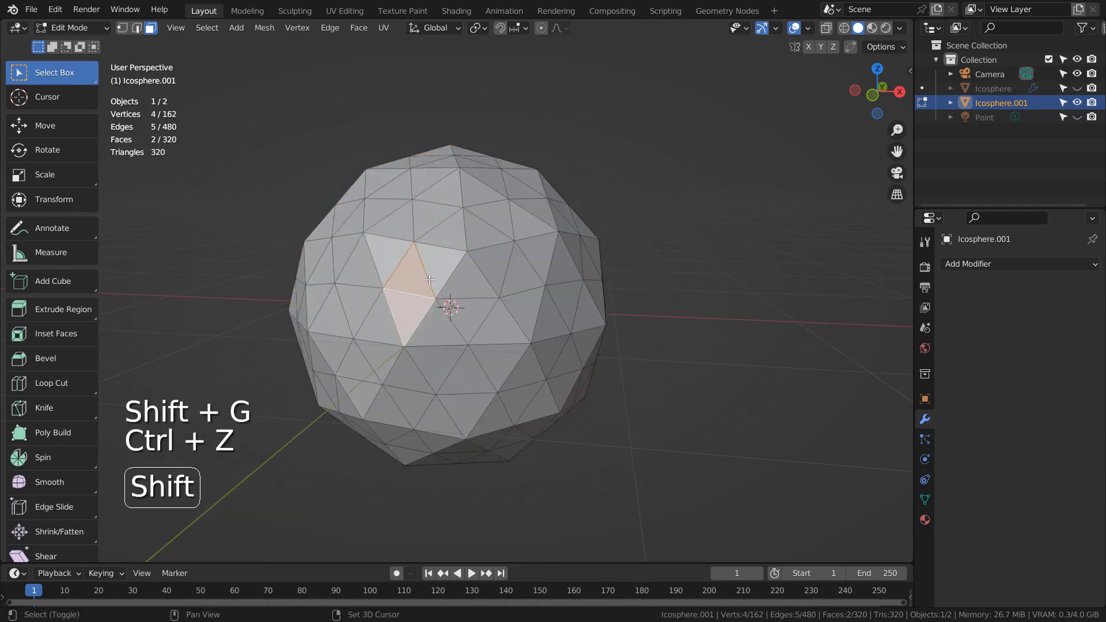
Select all vertices with the same amount of connecting edges as the selected ones.
key(shift+g)
key(1)
key(shift+g)
click(614, 342)
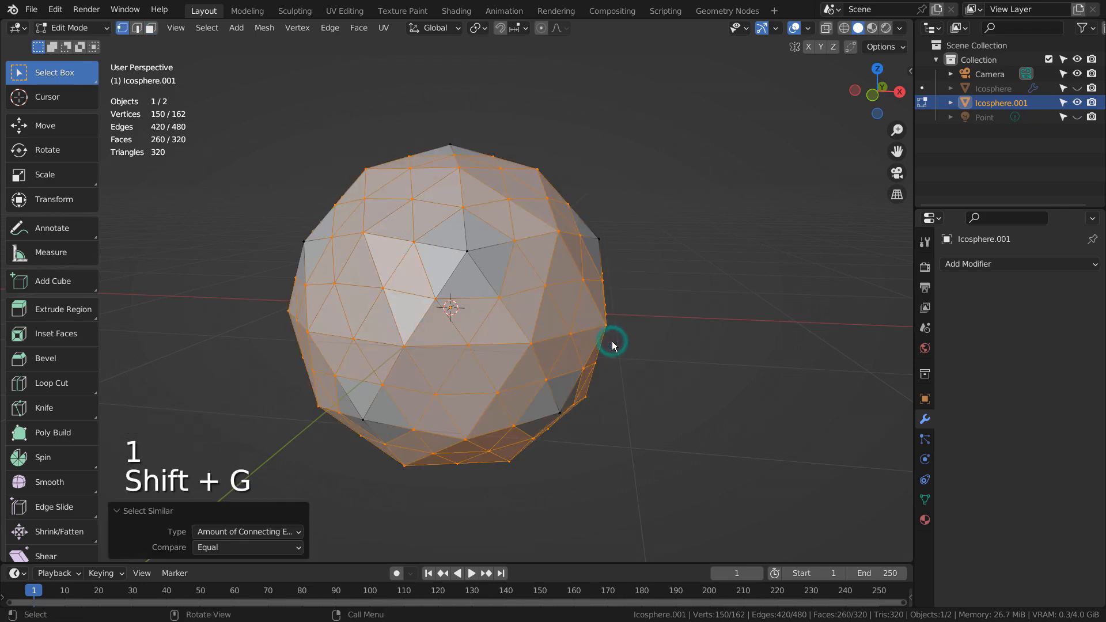
Invert the selection in face mode and delete the pentagonal groups of faces from the sphere.
middle_drag(612, 338, 527, 346)
key(ctrl+i)
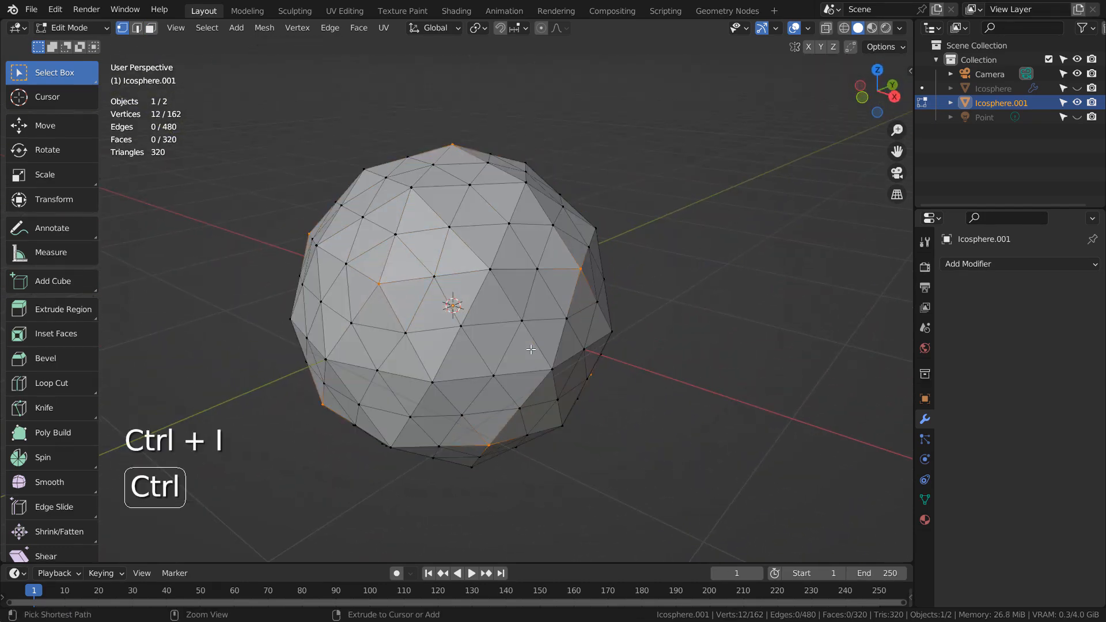
key(ctrl+z)
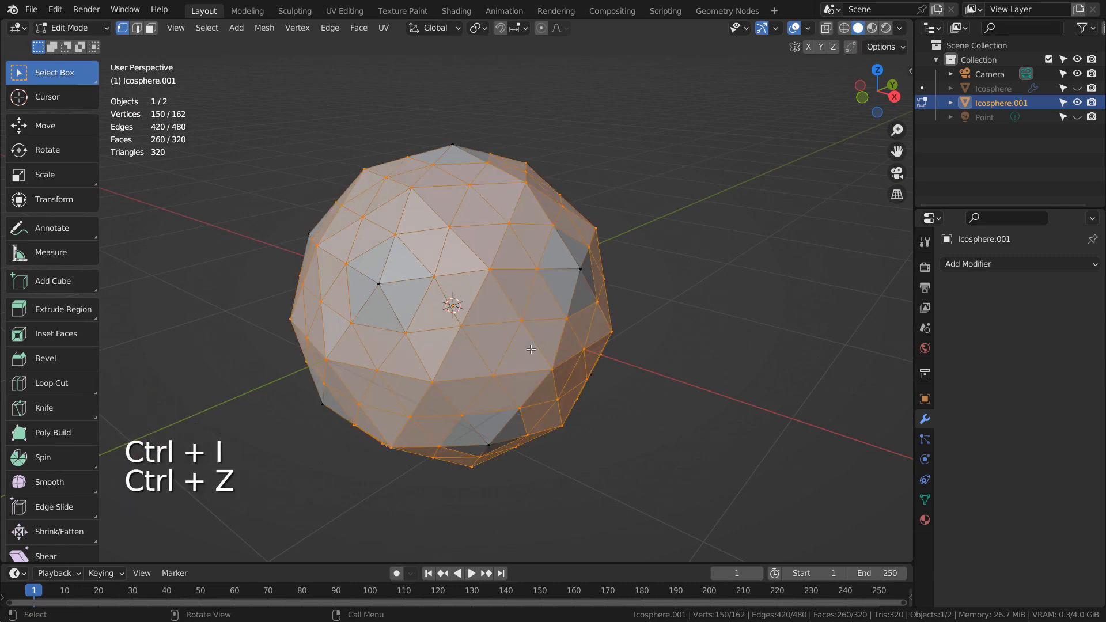
key(3)
key(ctrl+i)
key(x)
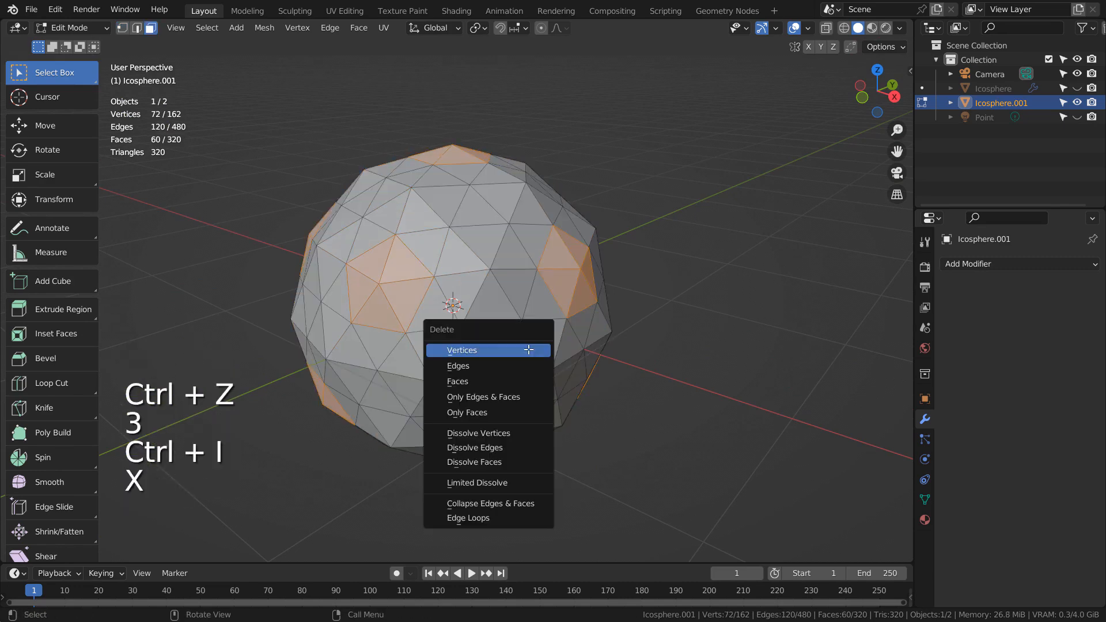
click(484, 383)
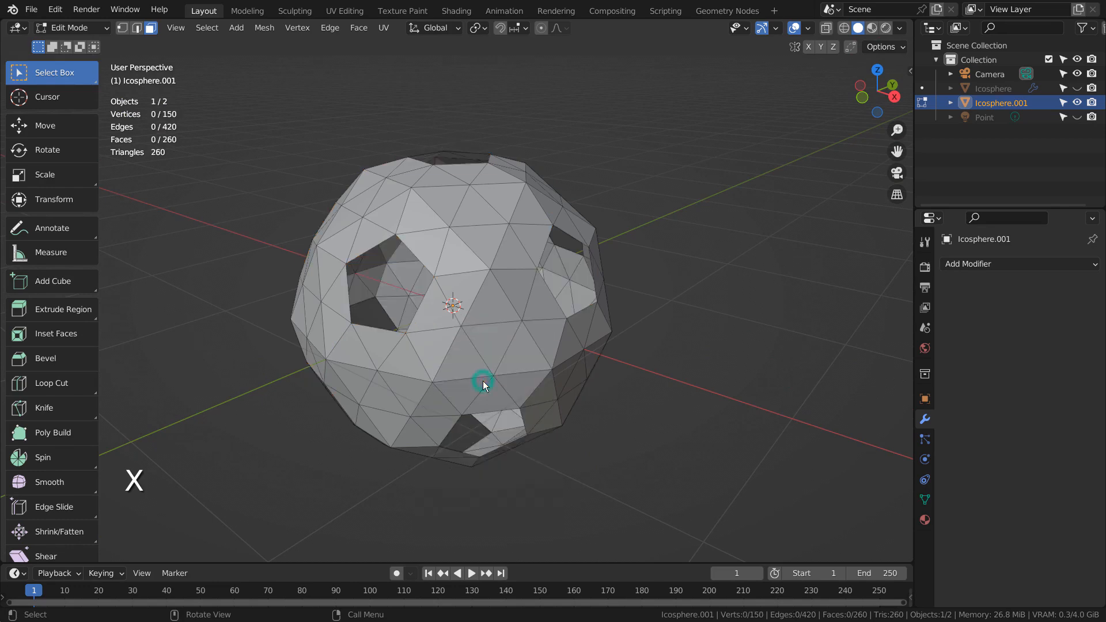
Randomly select faces of the remaining sphere with a ratio of 0.119.
middle_drag(408, 377, 461, 373)
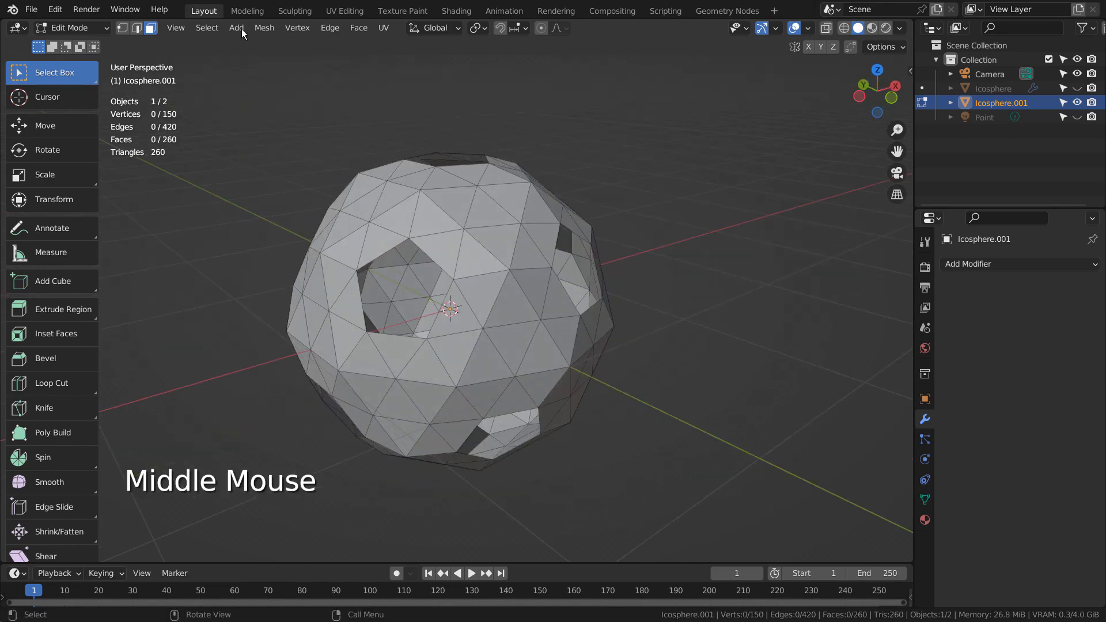
click(186, 28)
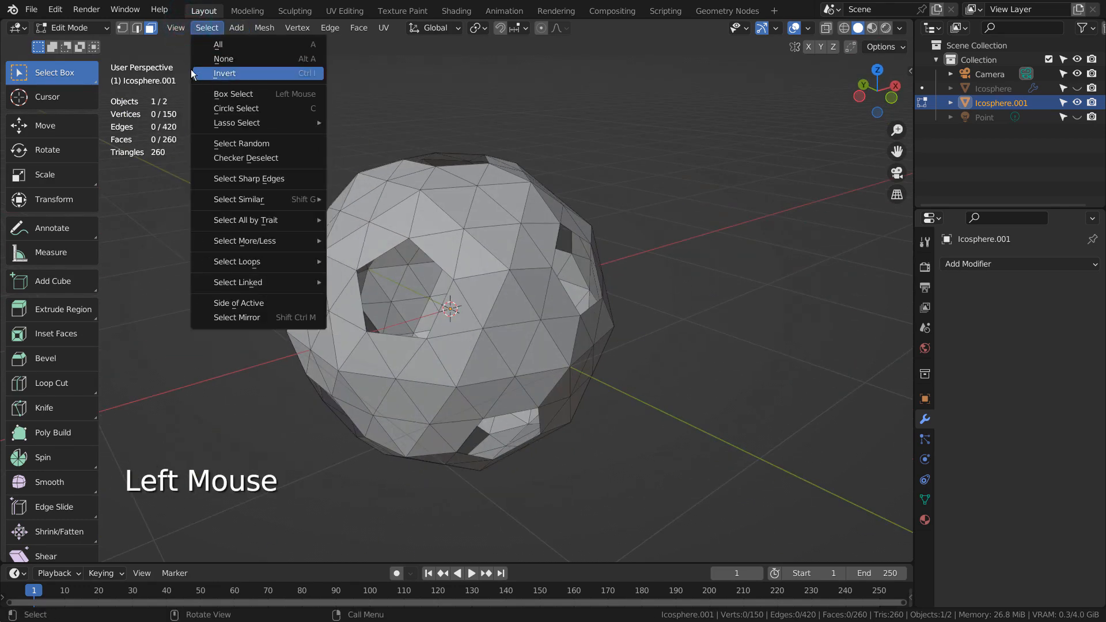
click(245, 143)
drag(248, 516, 205, 516)
middle_drag(265, 459, 429, 391)
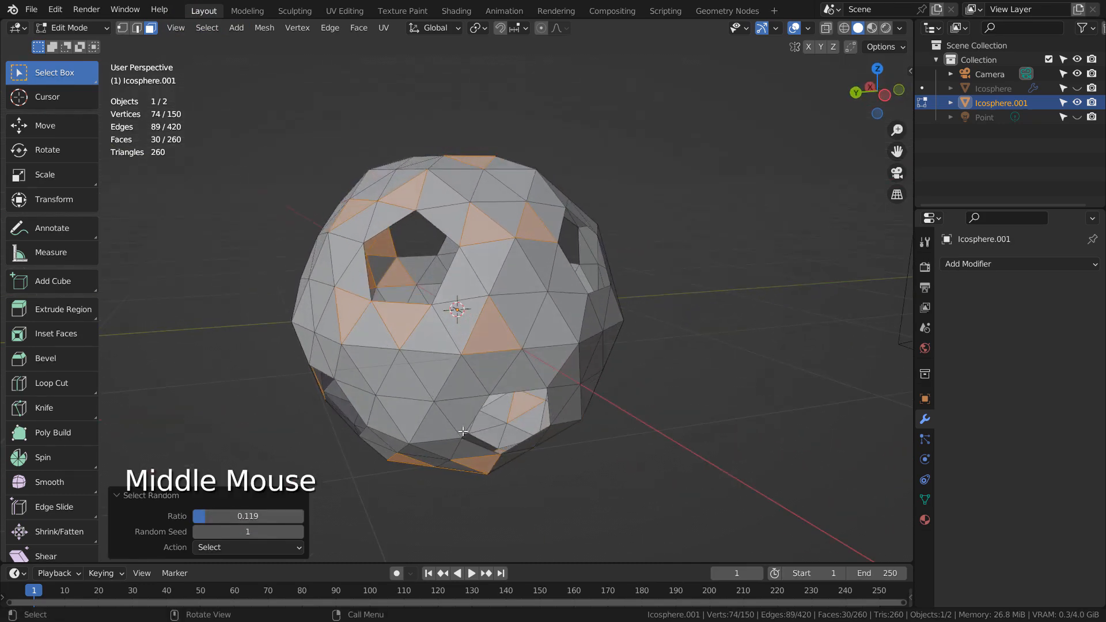
Change the random selection's seed, delete the selected faces and return to Object Mode.
click(299, 531)
click(298, 531)
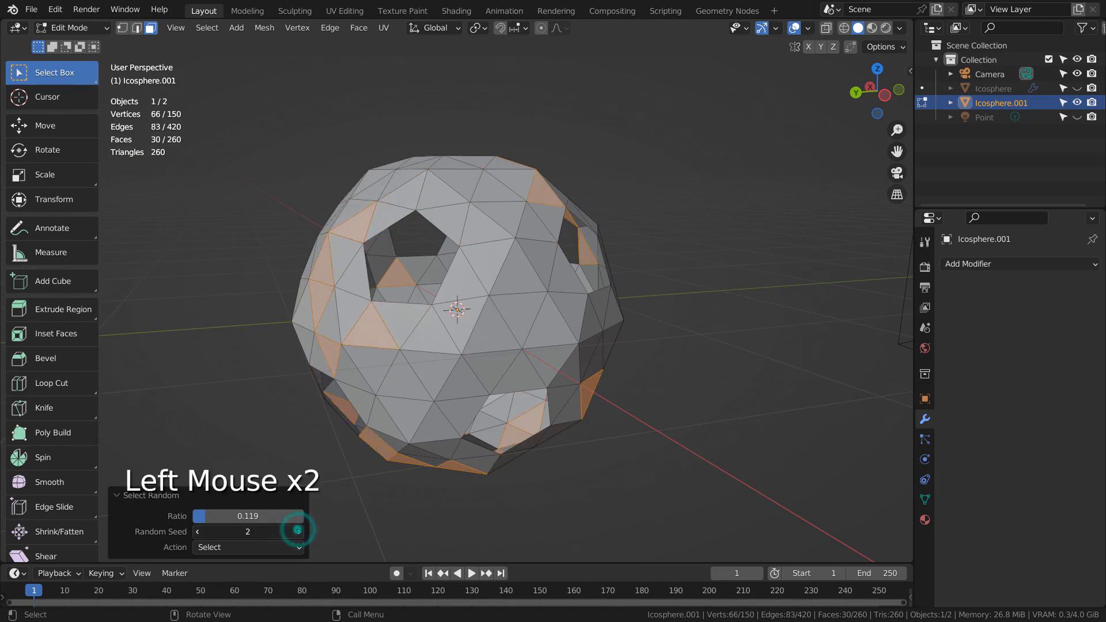
key(x)
click(541, 298)
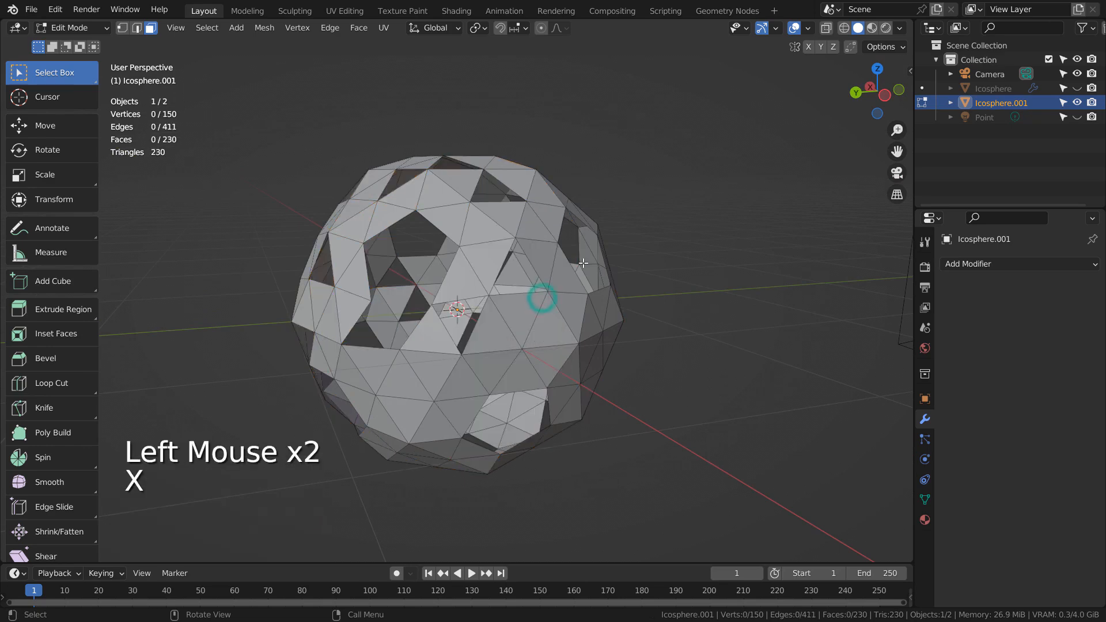
key(Tab)
Add a Solidify modifier to the new icosphere with a thickness of 0.11 m.
middle_drag(584, 263, 559, 258)
key(ctrl)
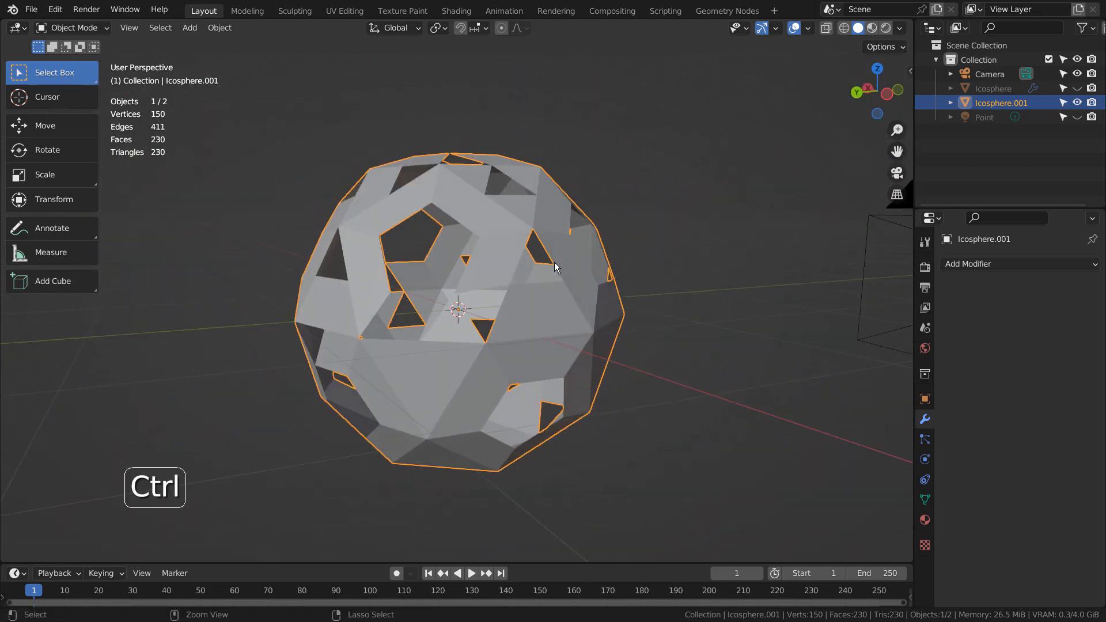
click(1037, 261)
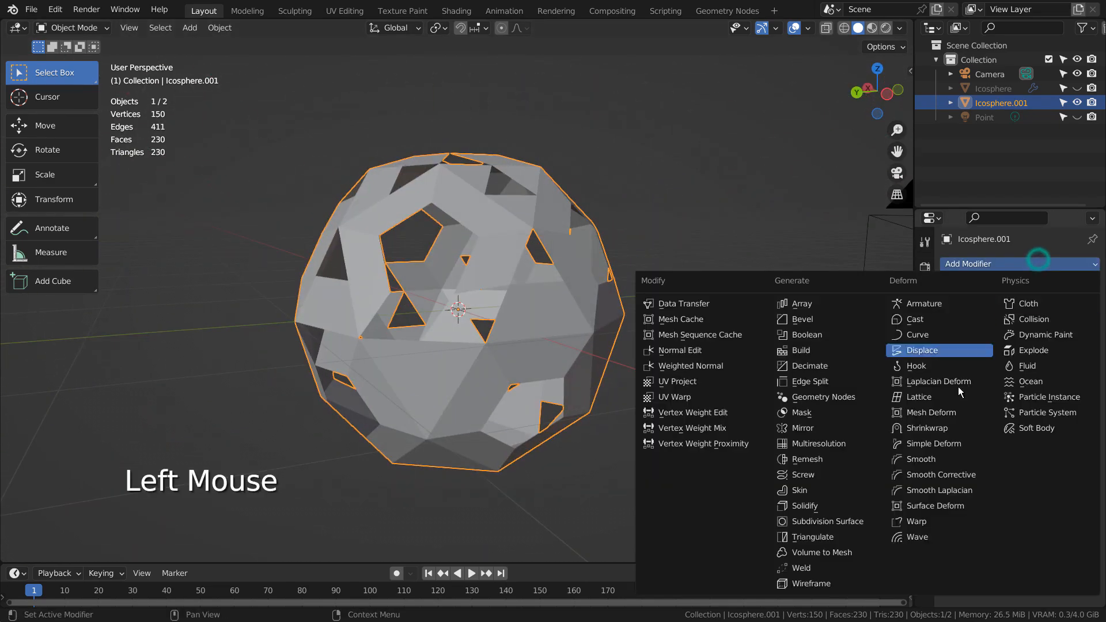
click(829, 507)
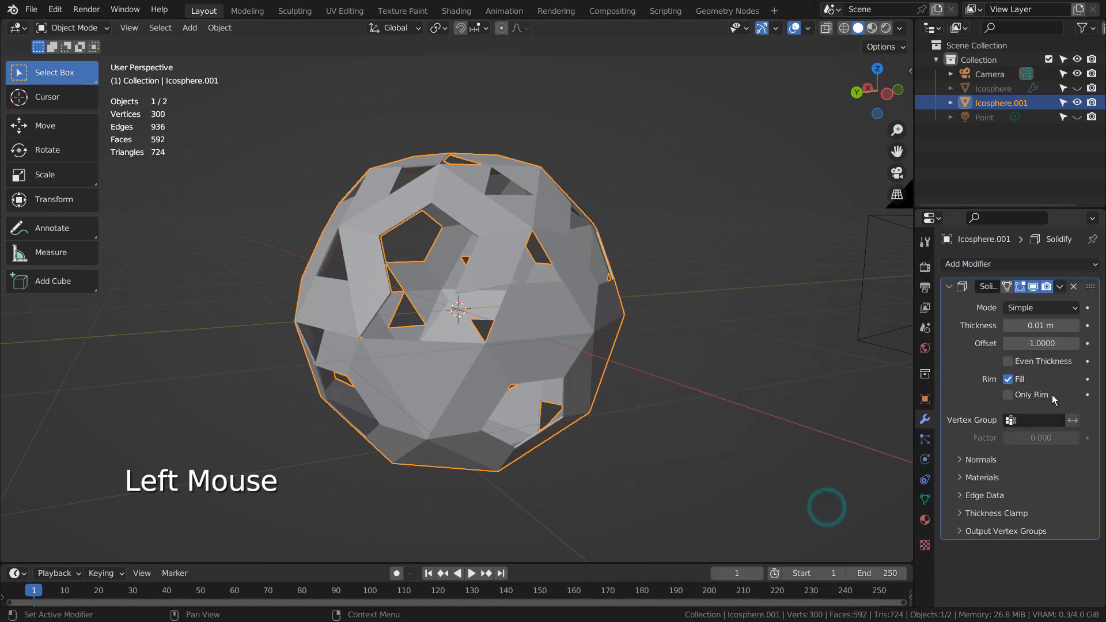
mouse_move(1055, 328)
mouse_down()
mouse_move(1077, 329)
mouse_move(1063, 328)
mouse_up()
click(816, 326)
middle_drag(627, 407, 753, 312)
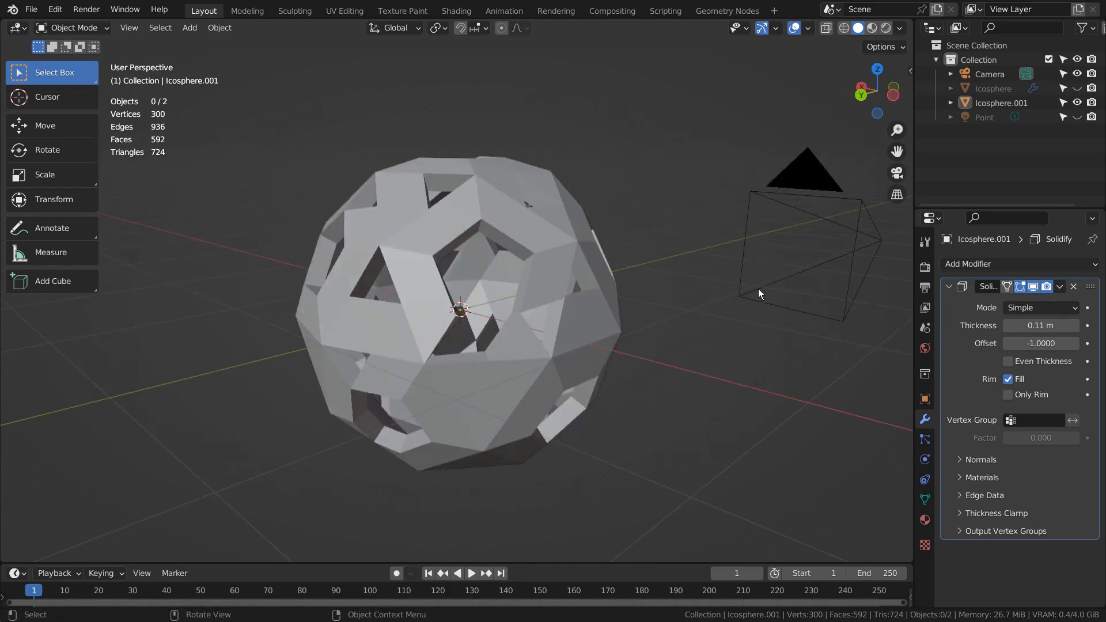
Add a point light at the centre of the new icosphere.
key(shift+a)
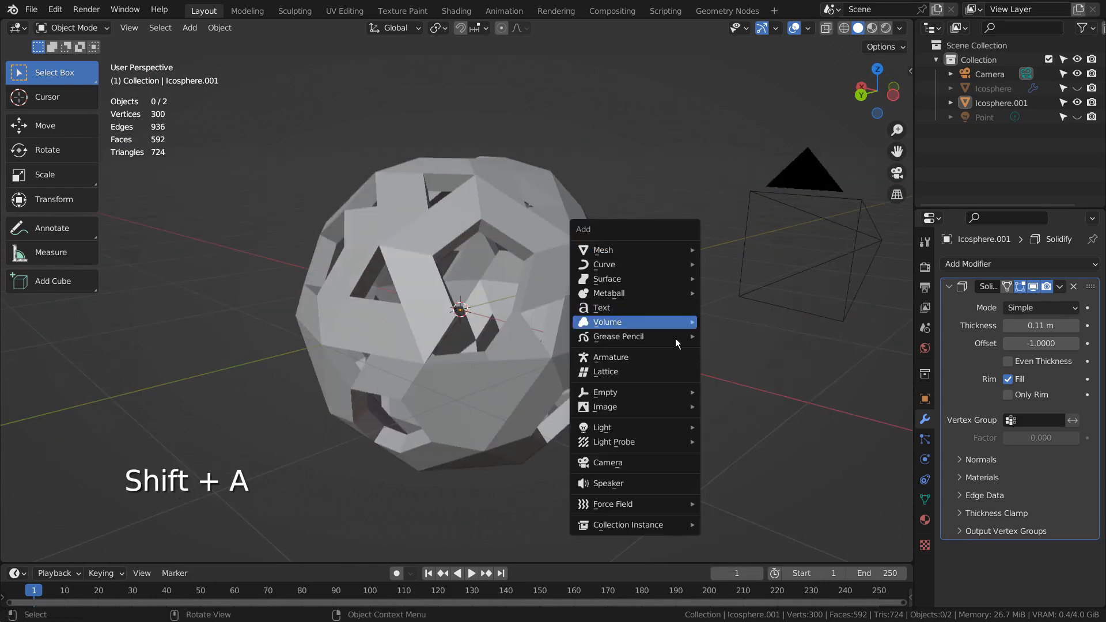
mouse_move(659, 426)
click(717, 424)
middle_drag(644, 407, 718, 292)
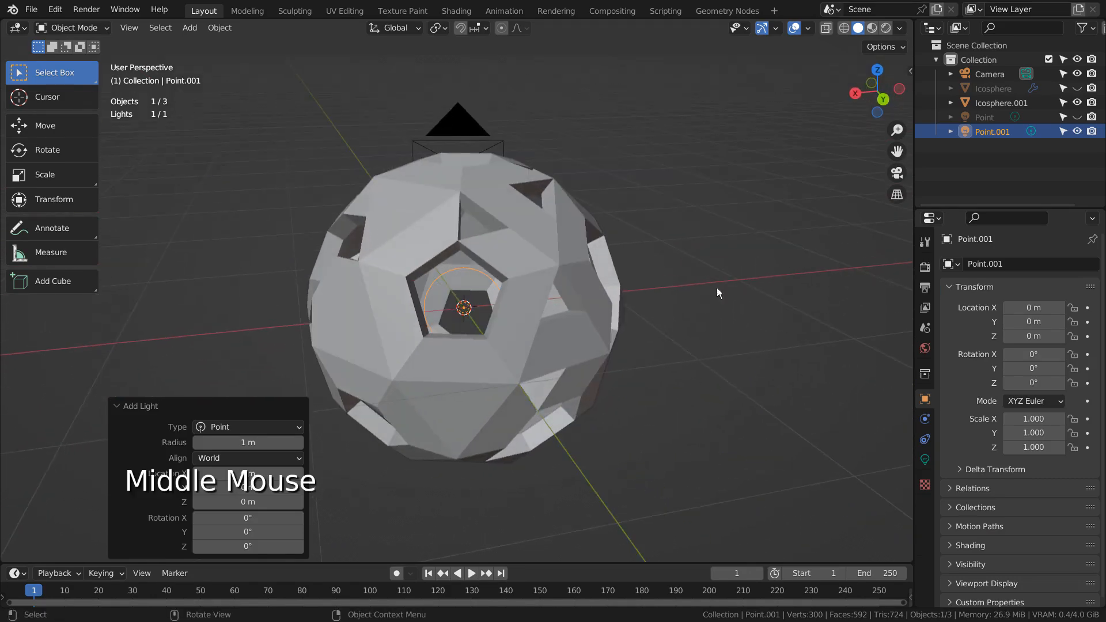
Switch to the Shading workspace and view the World shader nodes with the Volume Scatter setup.
click(456, 11)
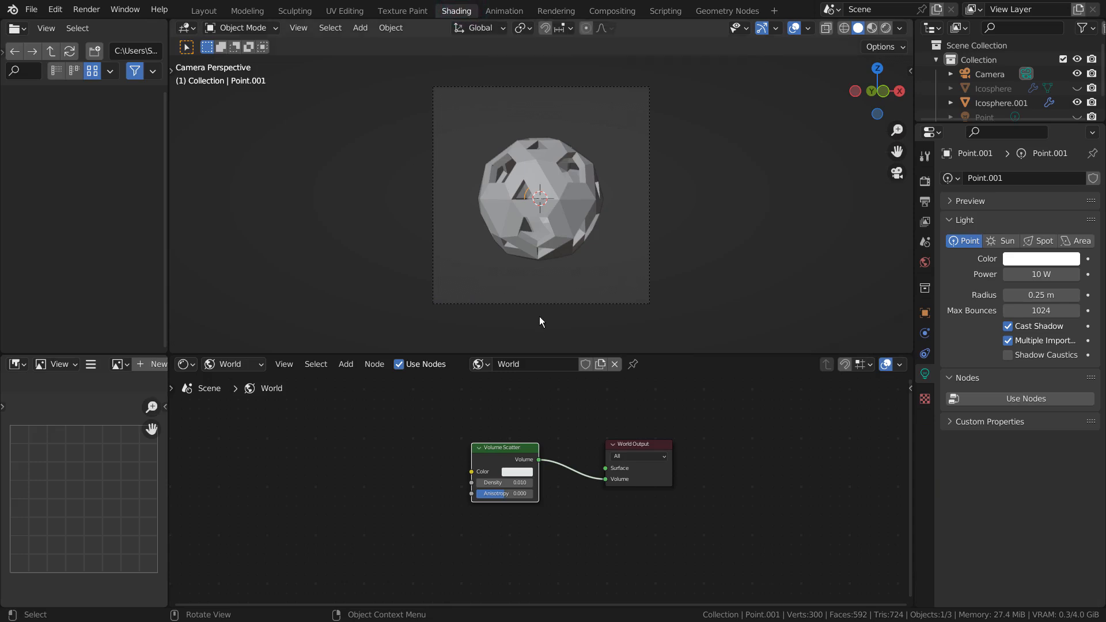
click(230, 365)
click(235, 382)
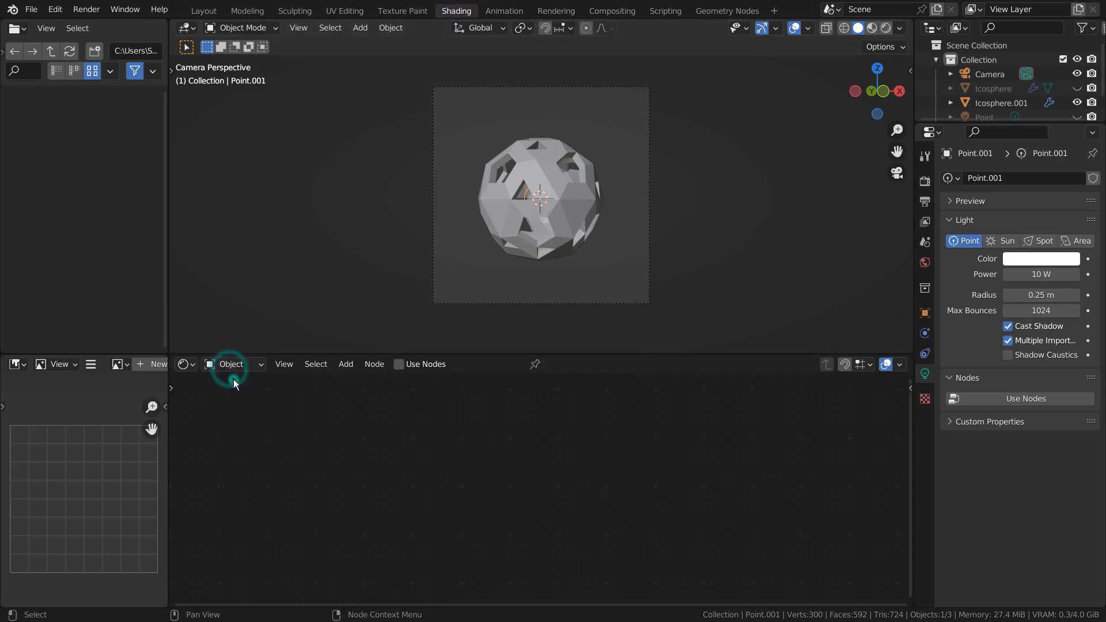
click(230, 364)
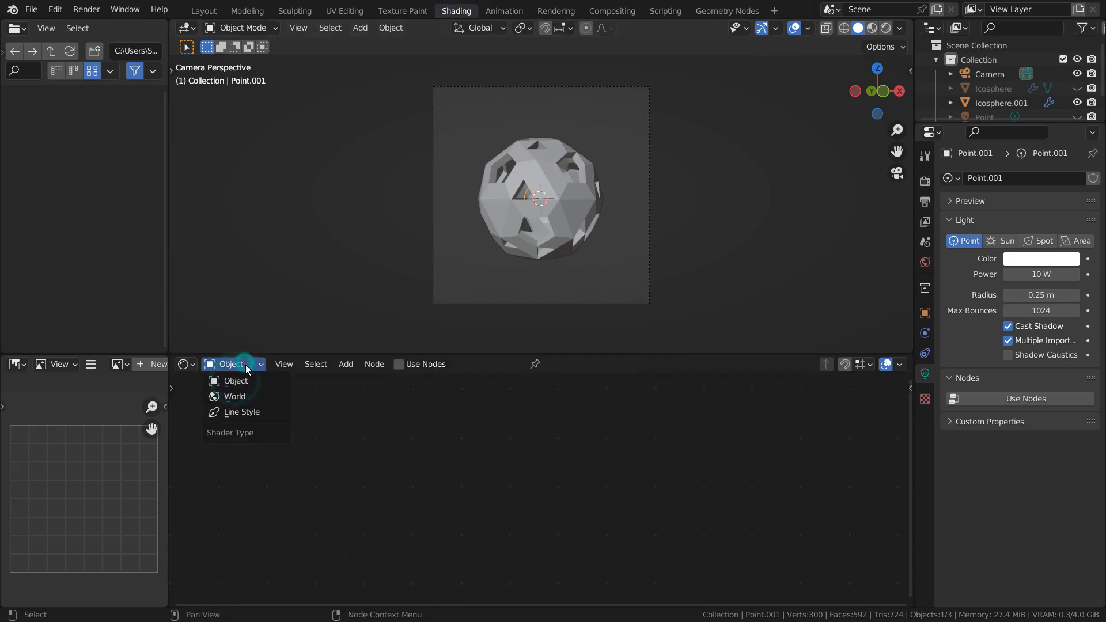
click(256, 398)
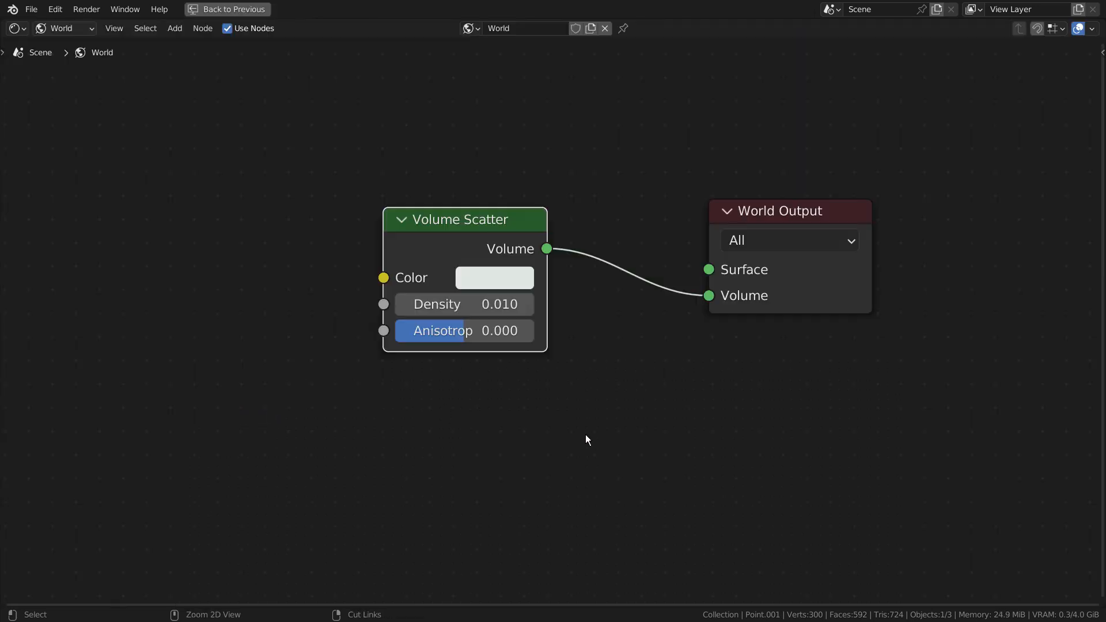
Review the world's Volume Scatter nodes, return to the Layout workspace and show the camera view in Rendered shading.
key(ctrl+space)
scroll(714, 343, up, 1)
middle_drag(718, 343, 650, 430)
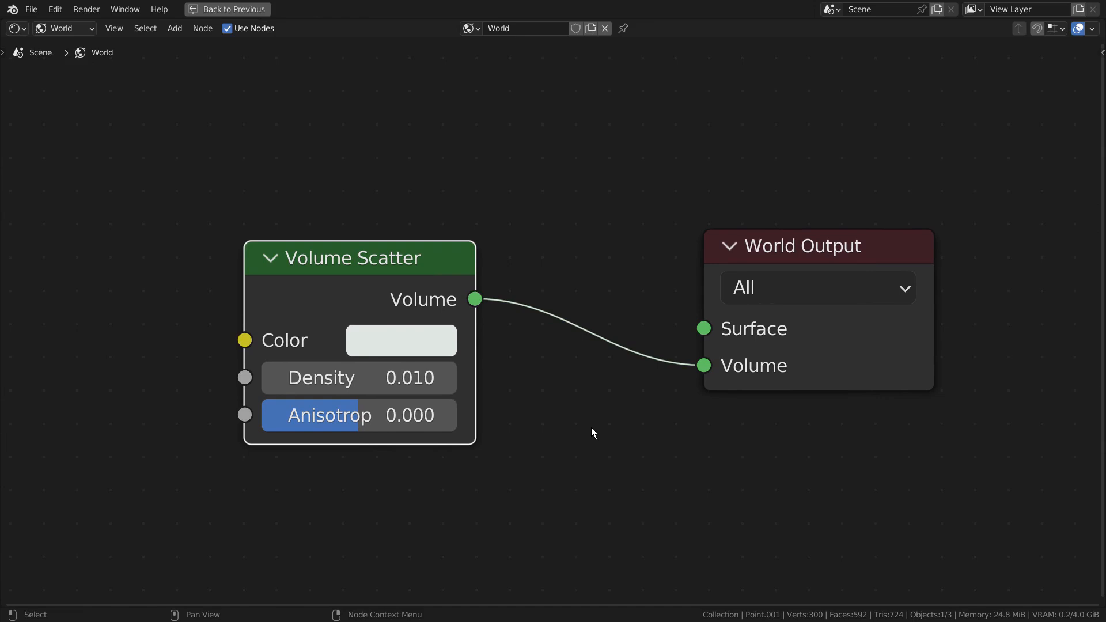
key(ctrl+space)
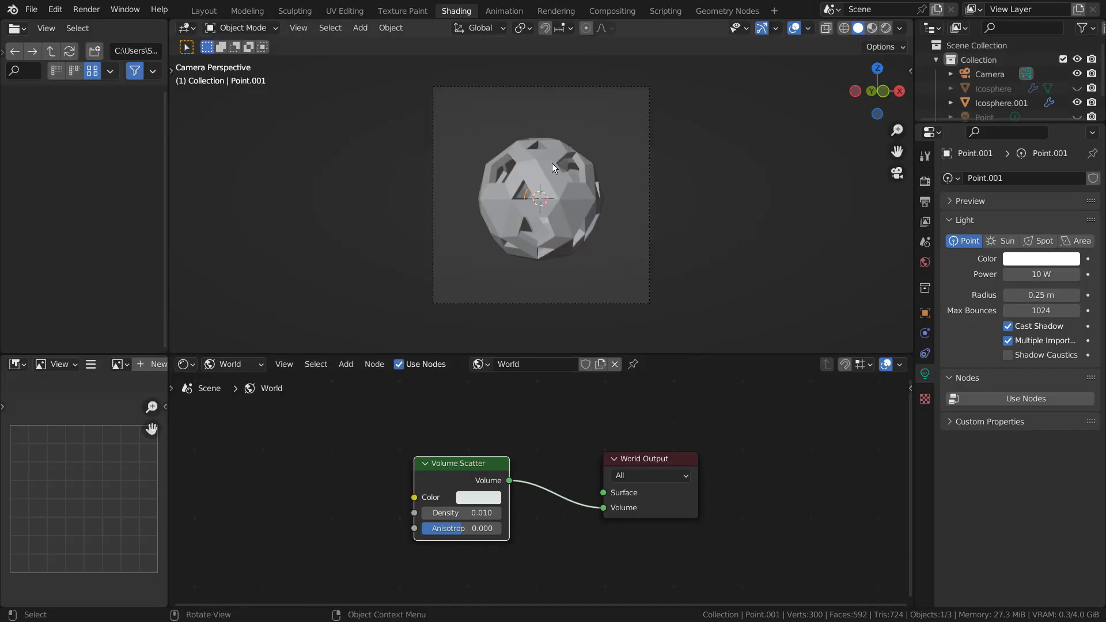
click(217, 12)
key(KP_0)
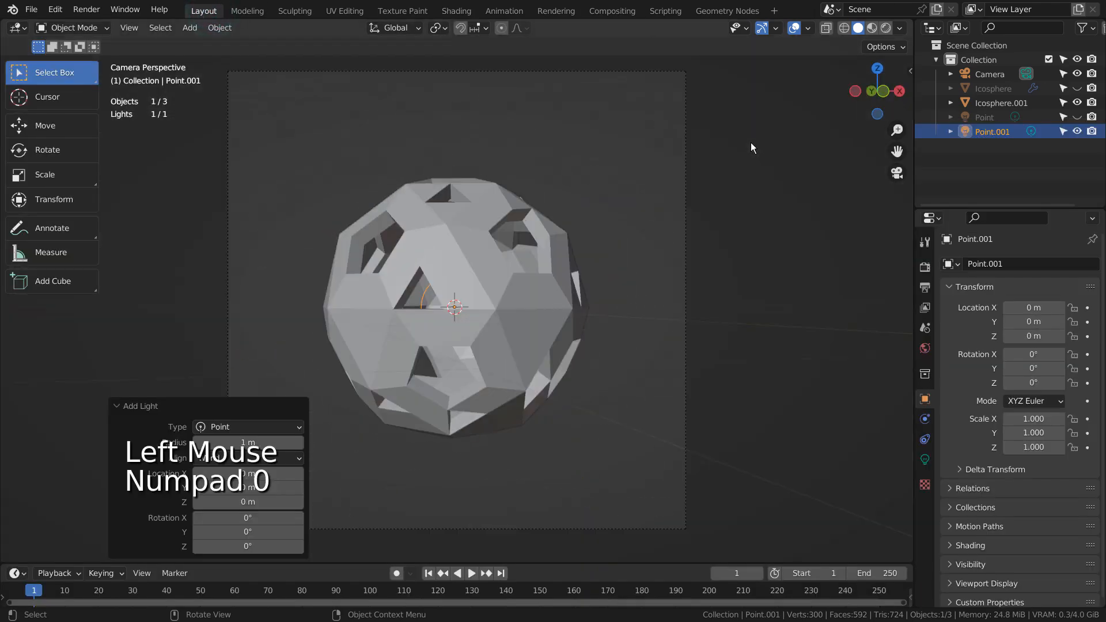
click(886, 27)
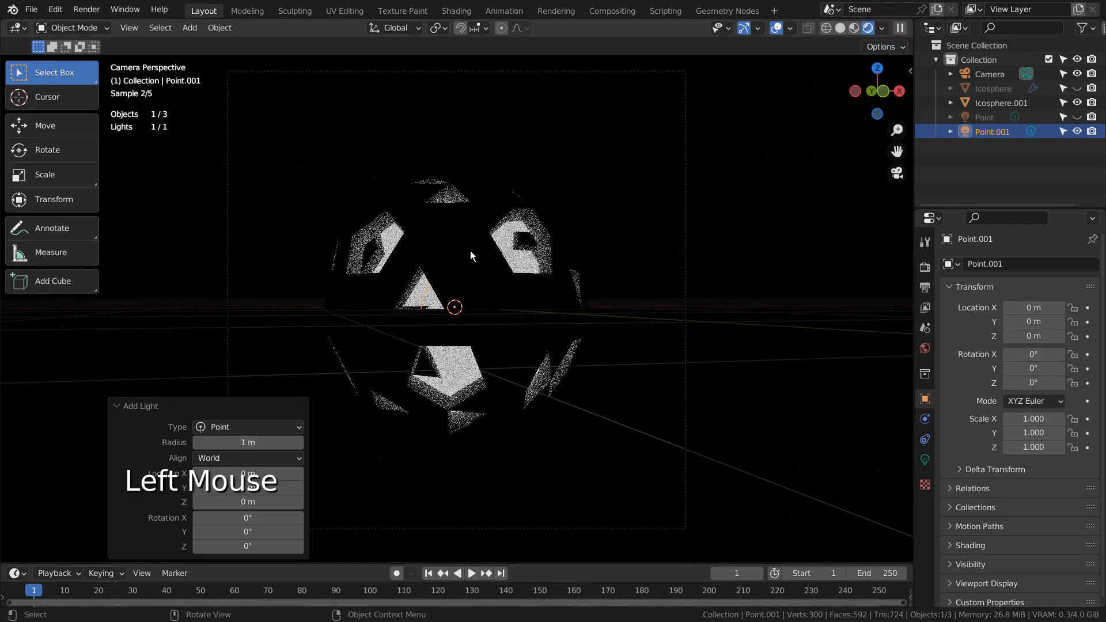
Set the power of the point light inside the new icosphere to 50000 W.
click(973, 136)
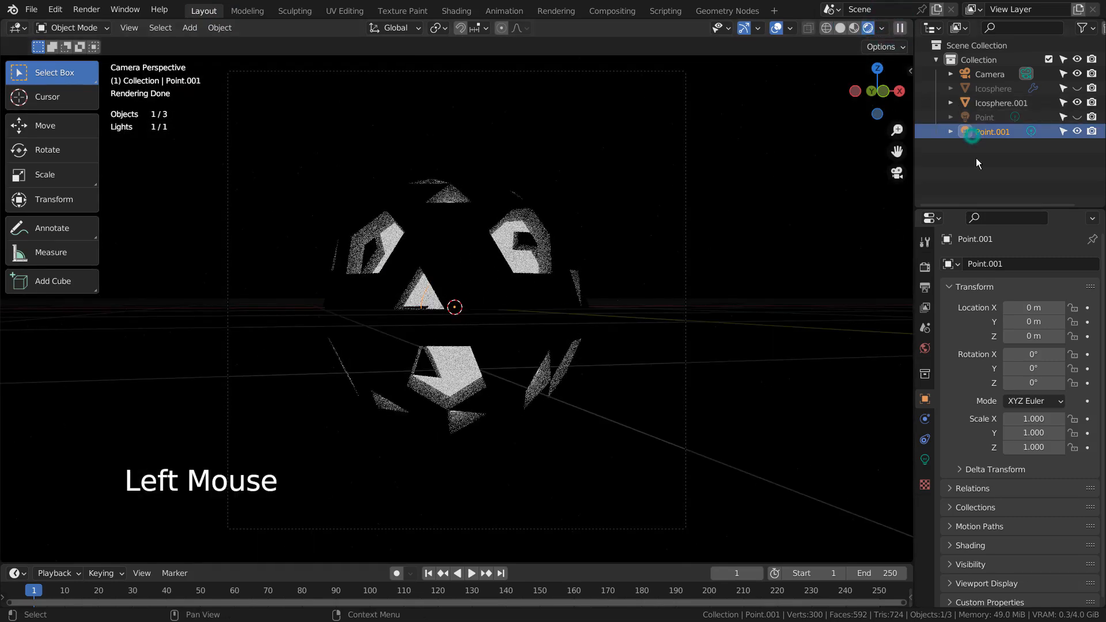
click(924, 459)
click(1034, 361)
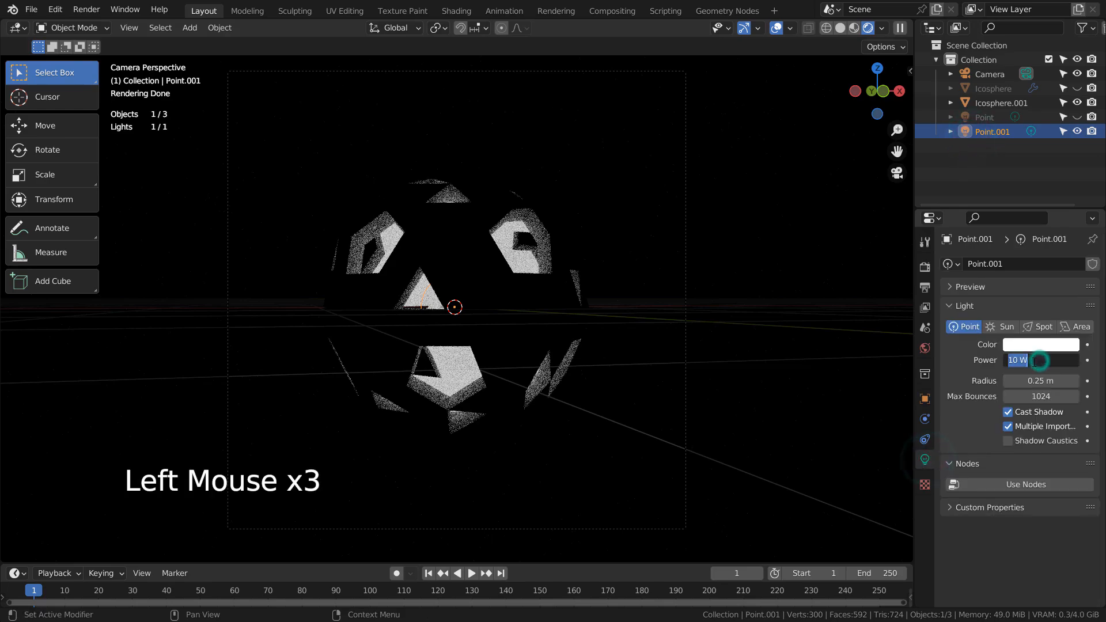
text(50000)
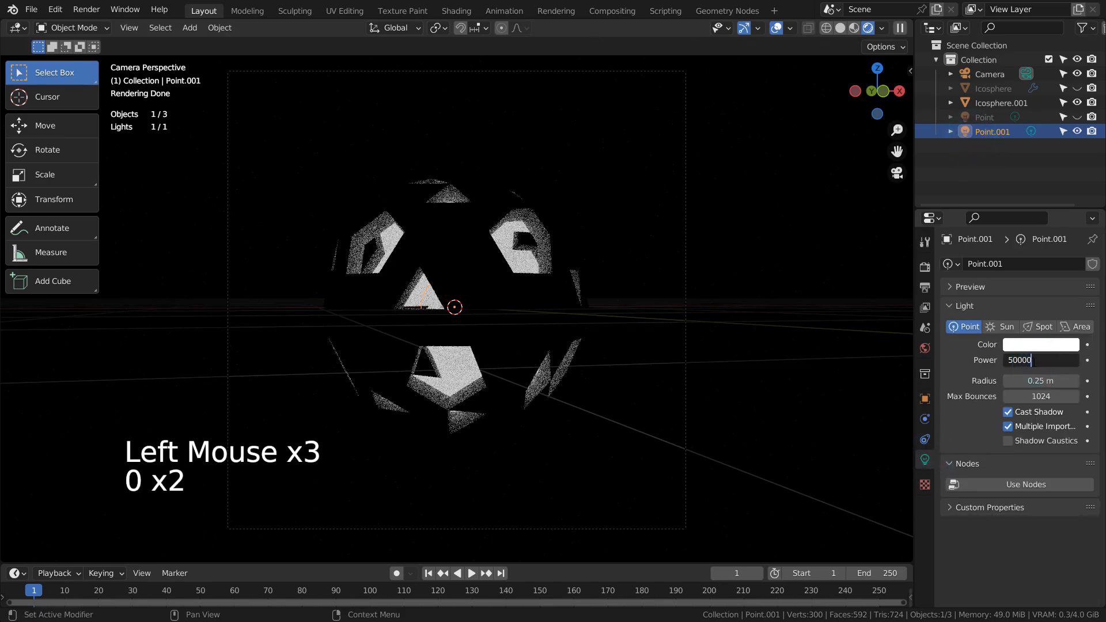
key(Return)
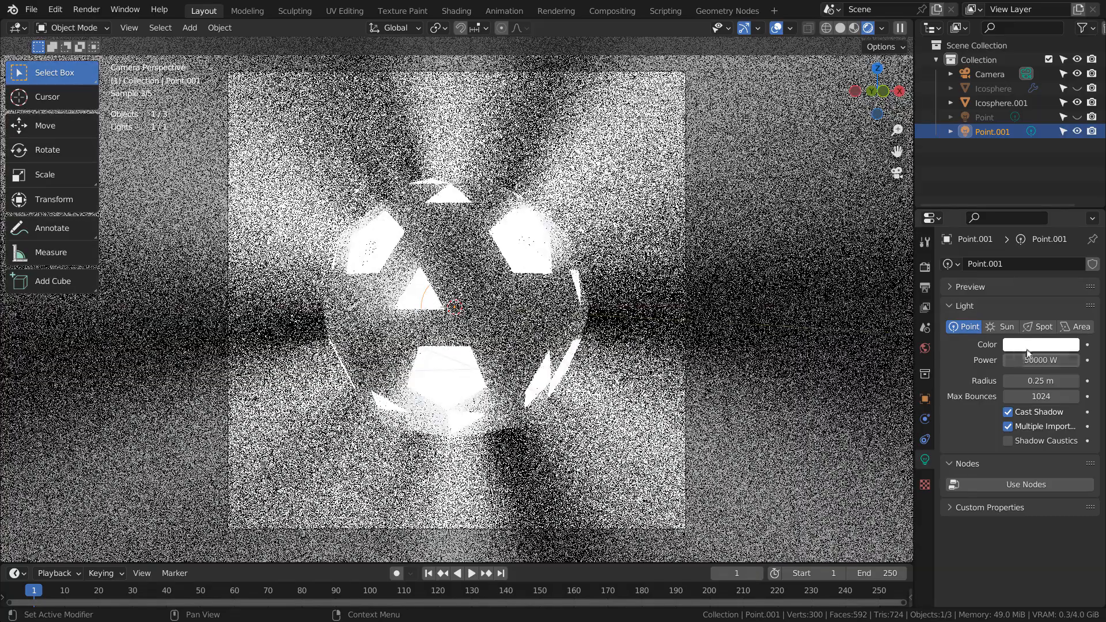
Change the new point light's colour to orange and deselect the light.
click(1030, 344)
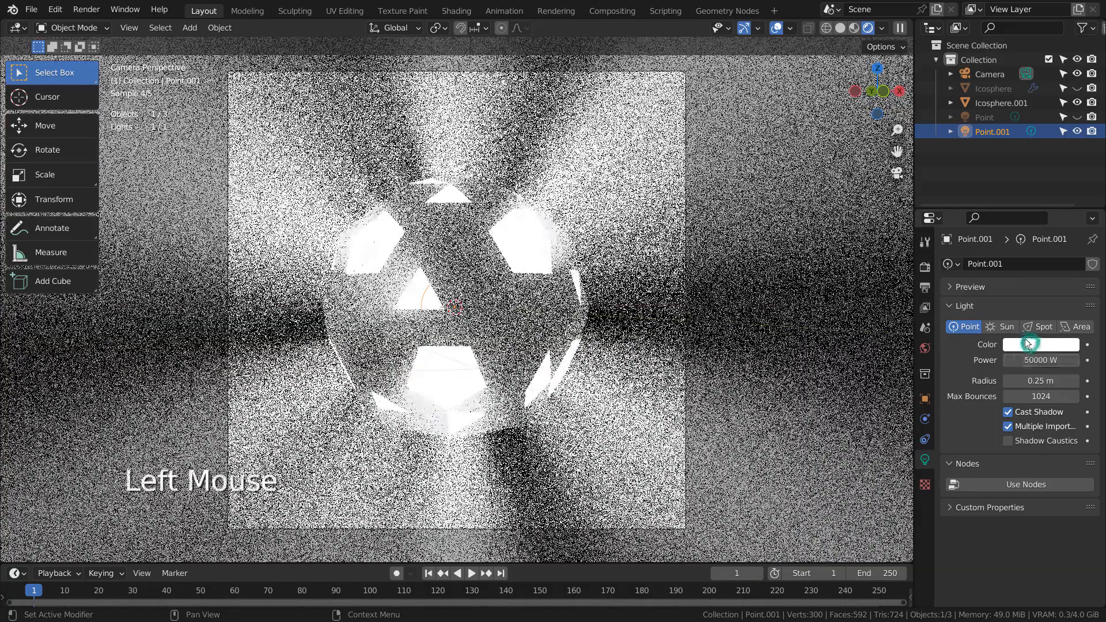
click(986, 246)
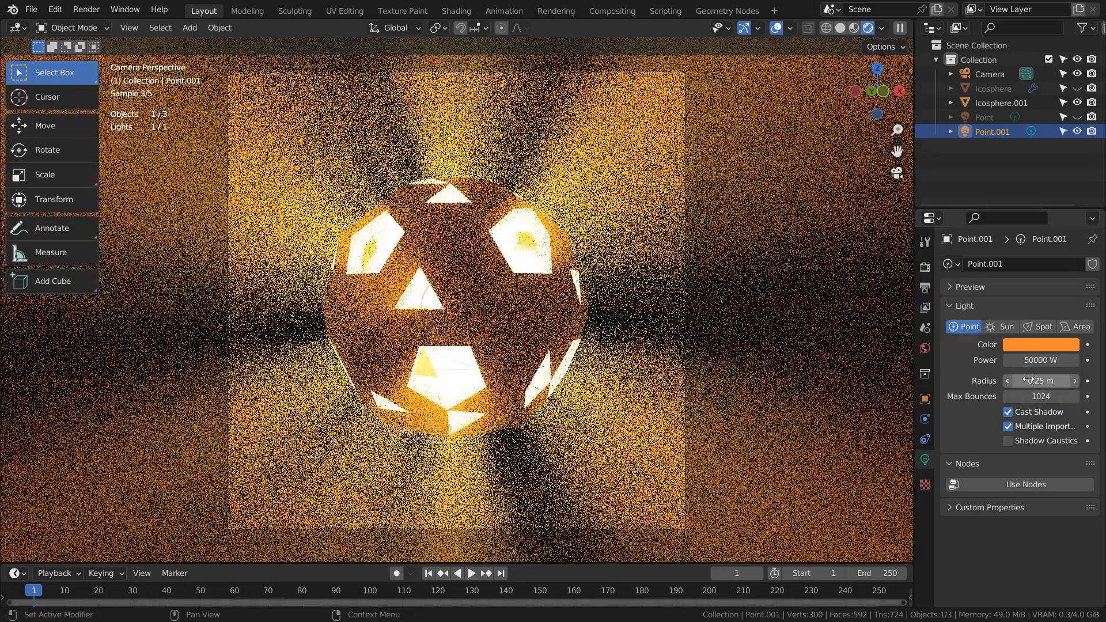
click(867, 360)
click(759, 279)
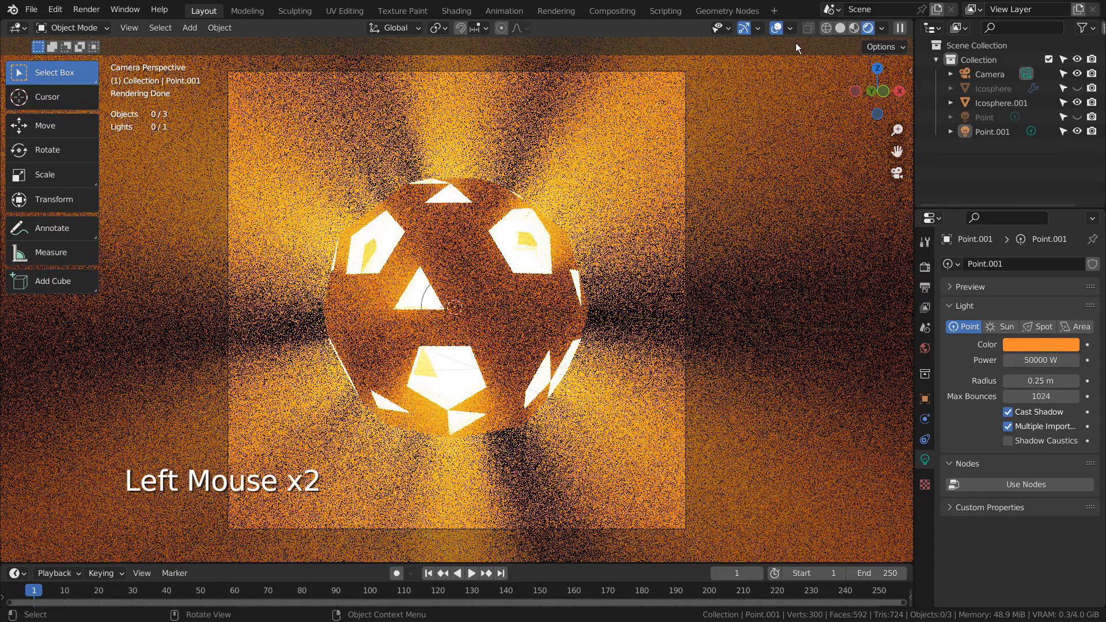
Preview the rendered rays without viewport overlays, restore the overlays and return to Solid shading.
click(776, 29)
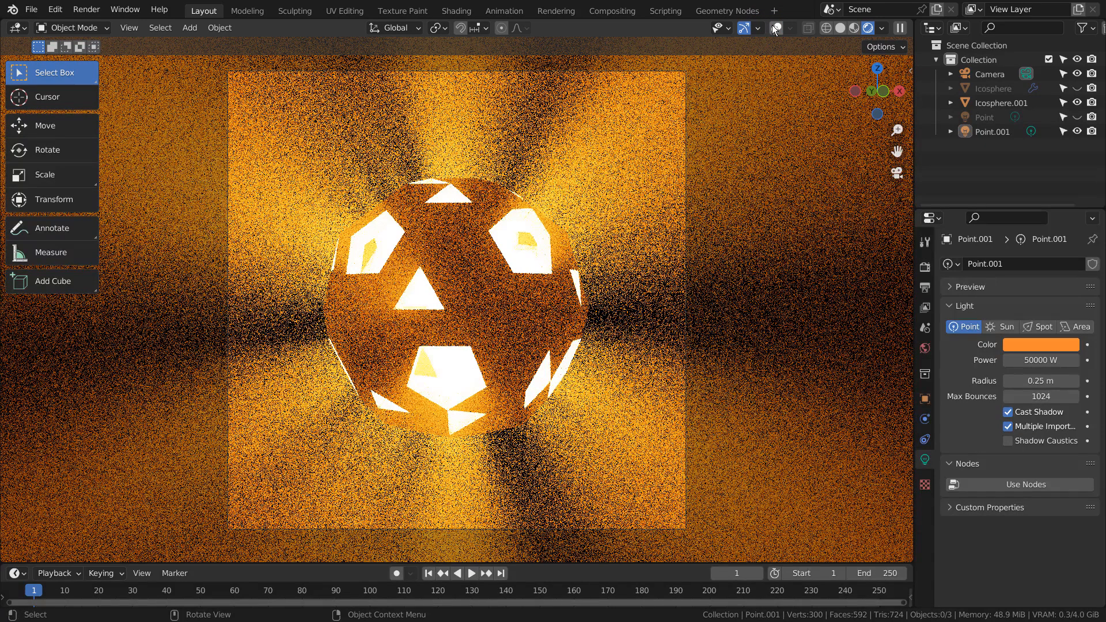
click(776, 28)
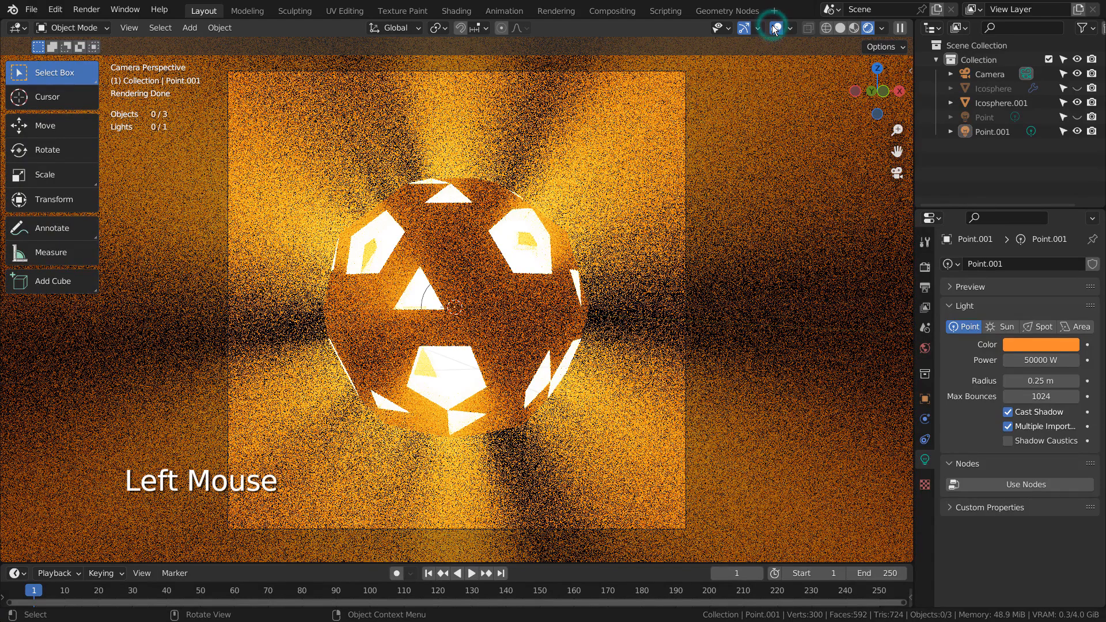
click(839, 28)
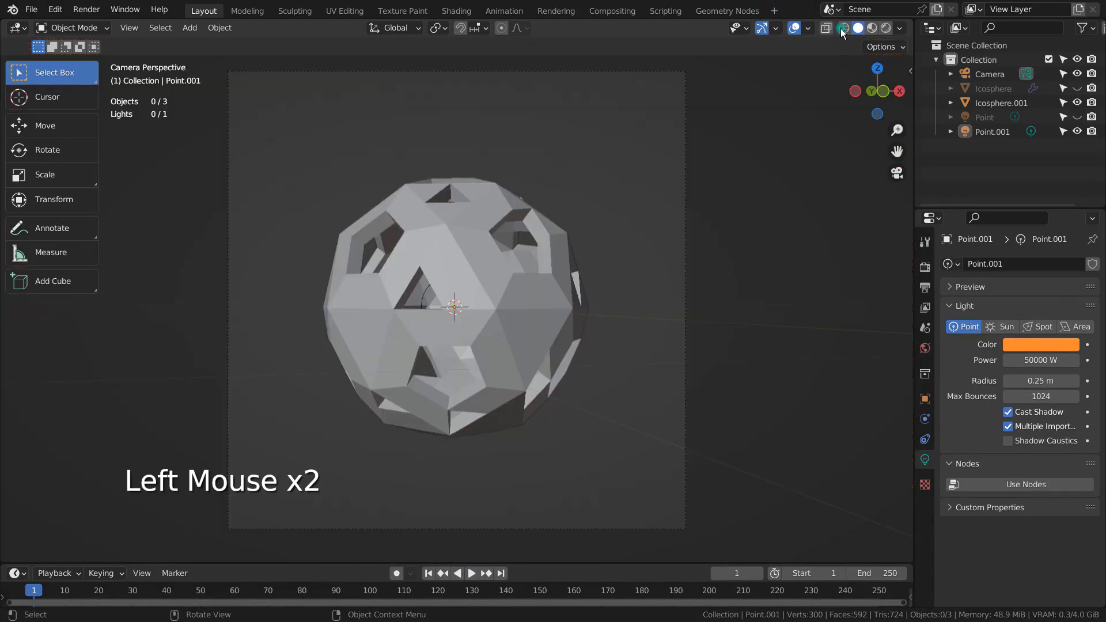
Delete the demonstration objects Icosphere.001 and Point.001.
click(1004, 126)
ctrl+click(1001, 108)
key(x)
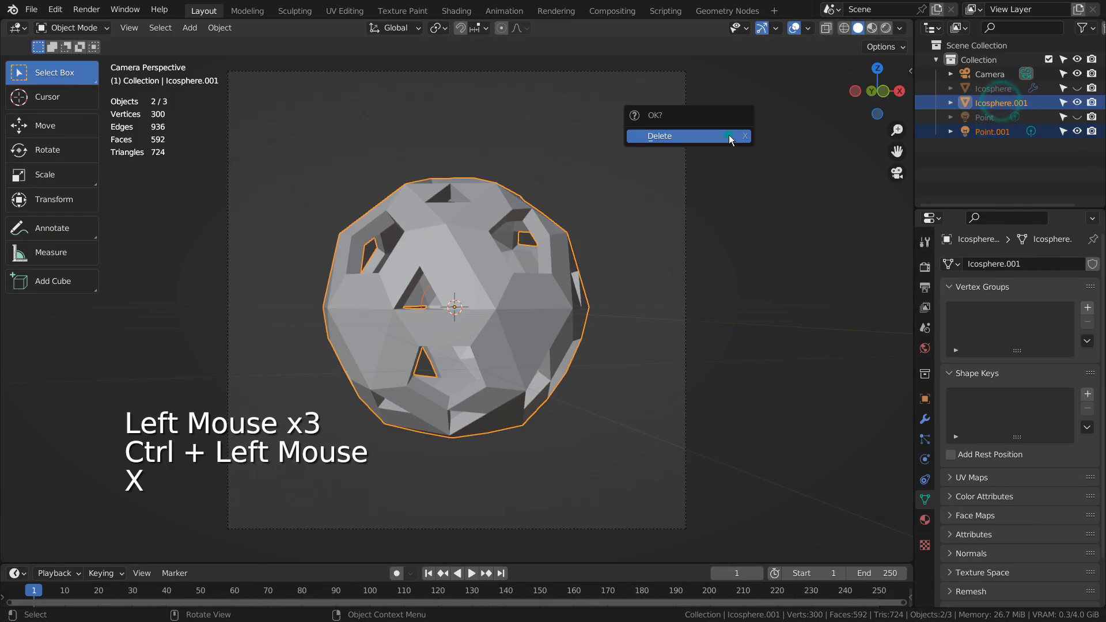
click(728, 135)
Unhide the original Icosphere and Point light and show them in Rendered shading.
click(1077, 88)
click(1076, 103)
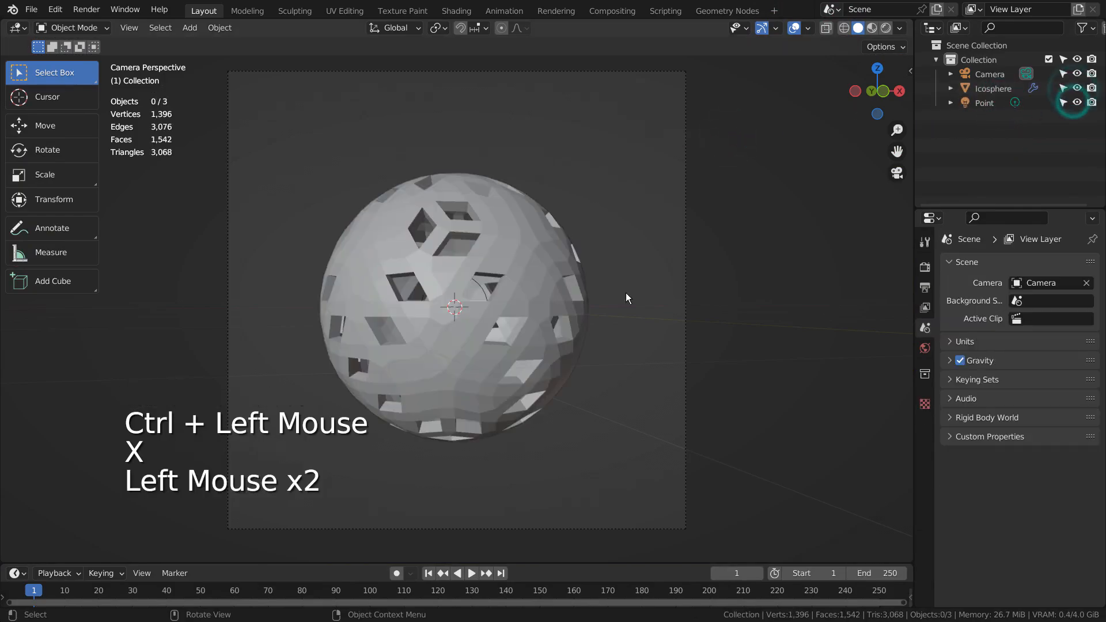
click(886, 28)
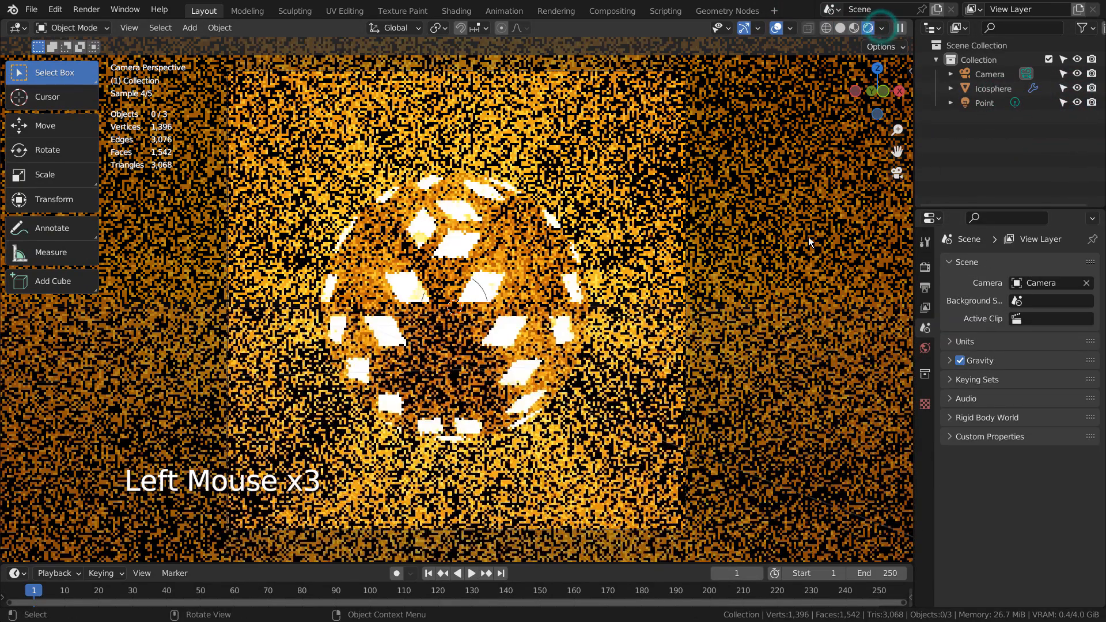